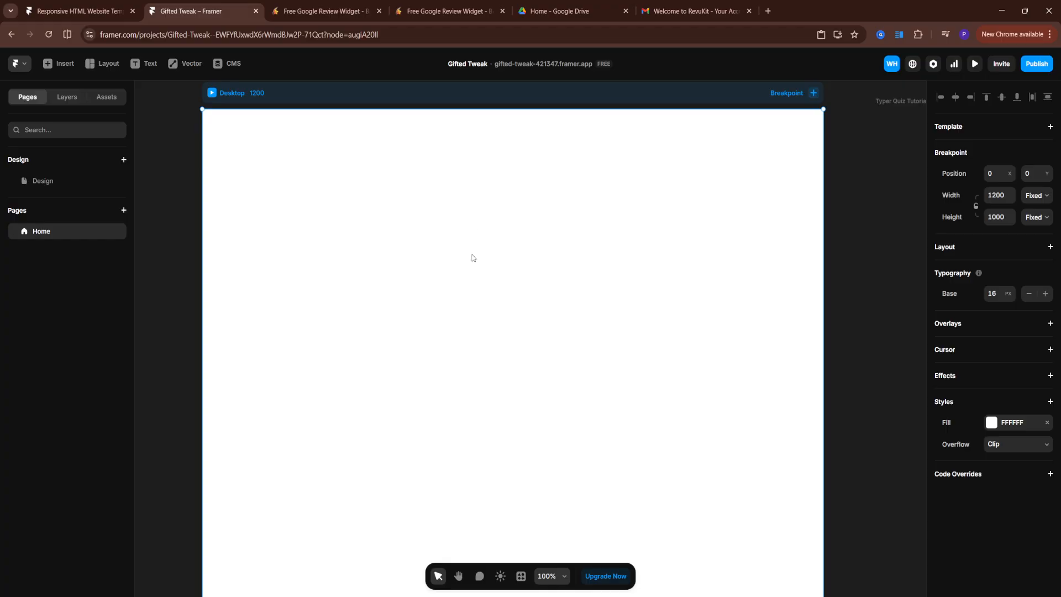
Place the carton icon on the canvas and resize it to about 217 × 224
{"action": "scroll", "coordinate": [389, 255], "scroll_direction": "down", "scroll_amount": 1}
{"action": "scroll", "coordinate": [390, 254], "scroll_direction": "up", "scroll_amount": 1}
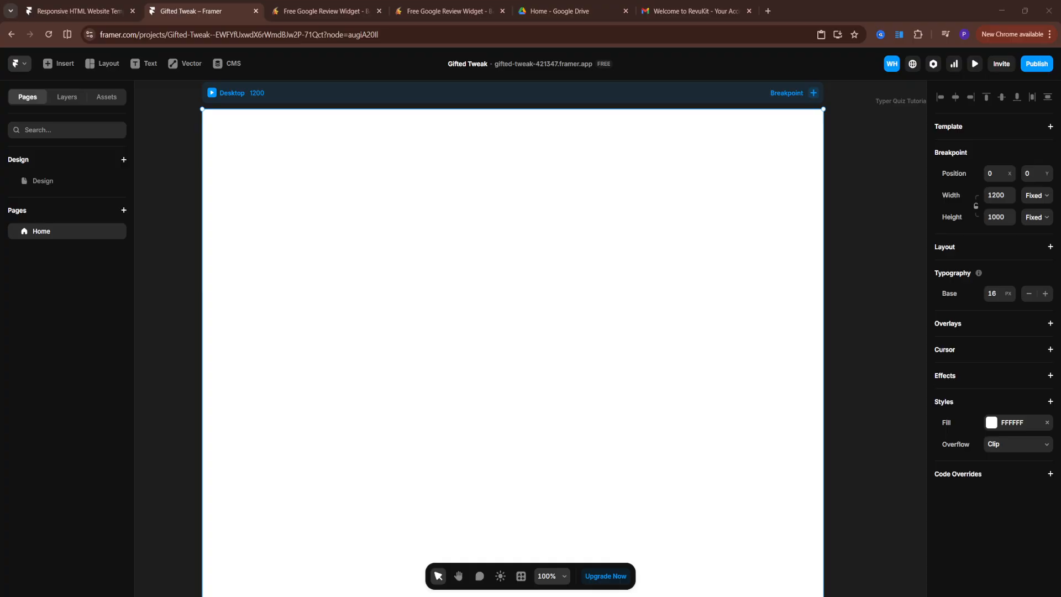
{"action": "left_click_drag", "start_coordinate": [501, 483], "coordinate": [452, 332]}
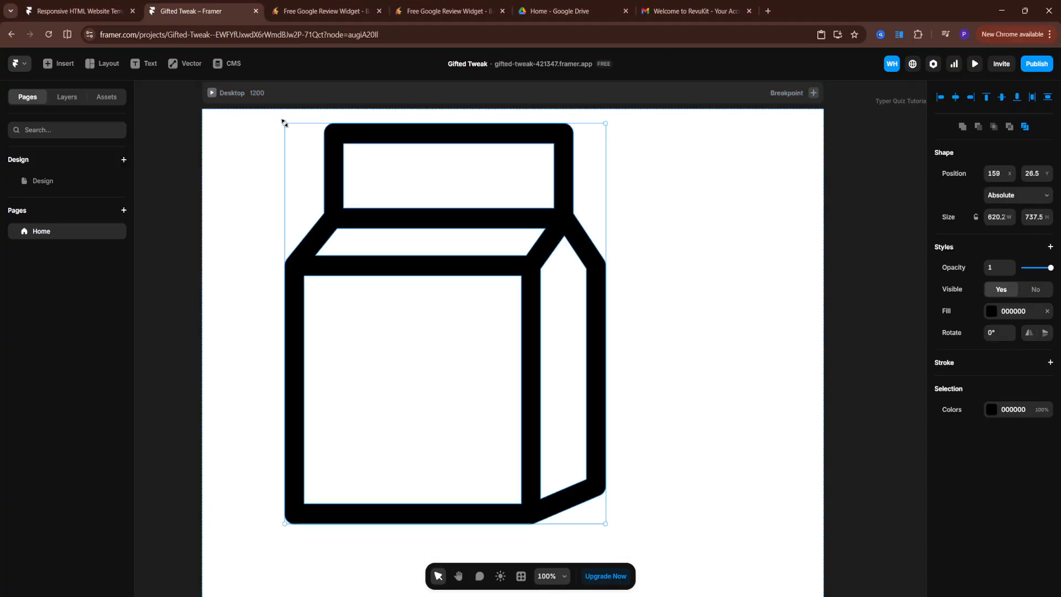
{"action": "left_click_drag", "start_coordinate": [285, 124], "coordinate": [492, 403]}
{"action": "left_click_drag", "start_coordinate": [558, 490], "coordinate": [482, 316]}
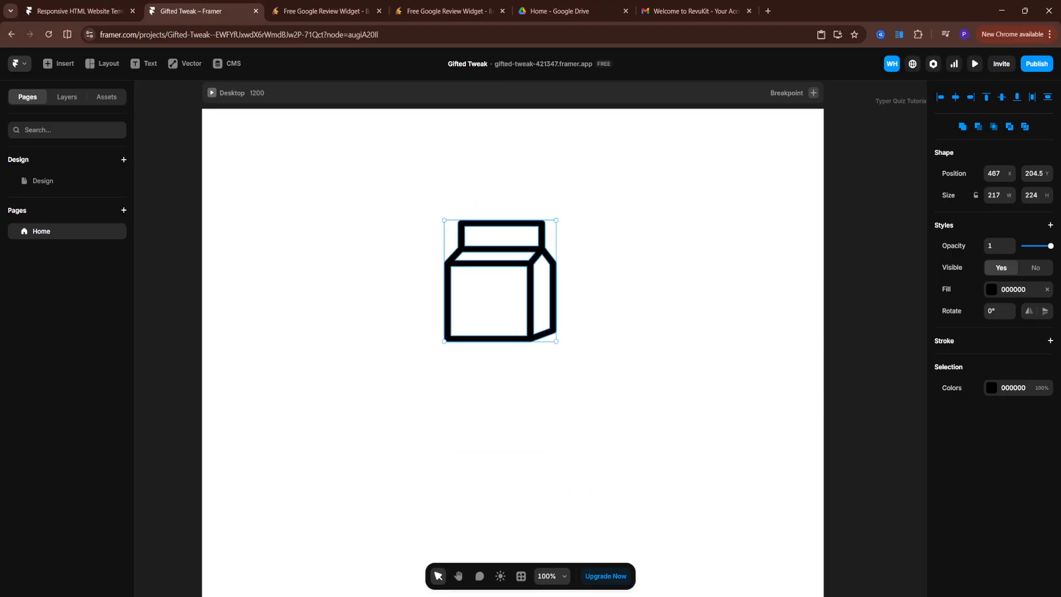
Set the icon's fill to a light green CBDBC3 and switch it to a linear gradient
{"action": "left_click", "coordinate": [992, 289]}
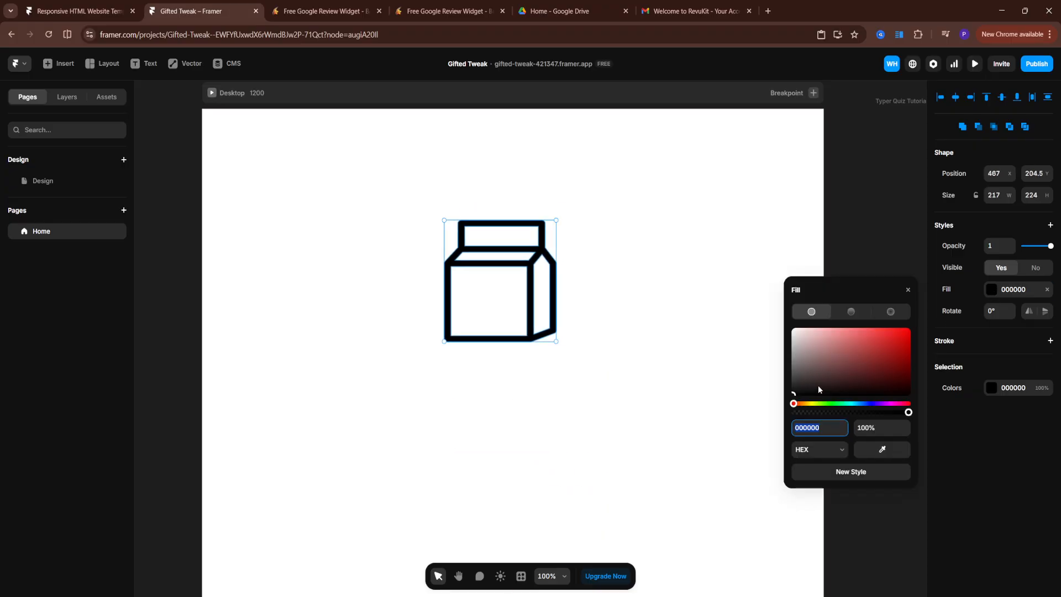
{"action": "left_click_drag", "start_coordinate": [819, 389], "coordinate": [785, 367]}
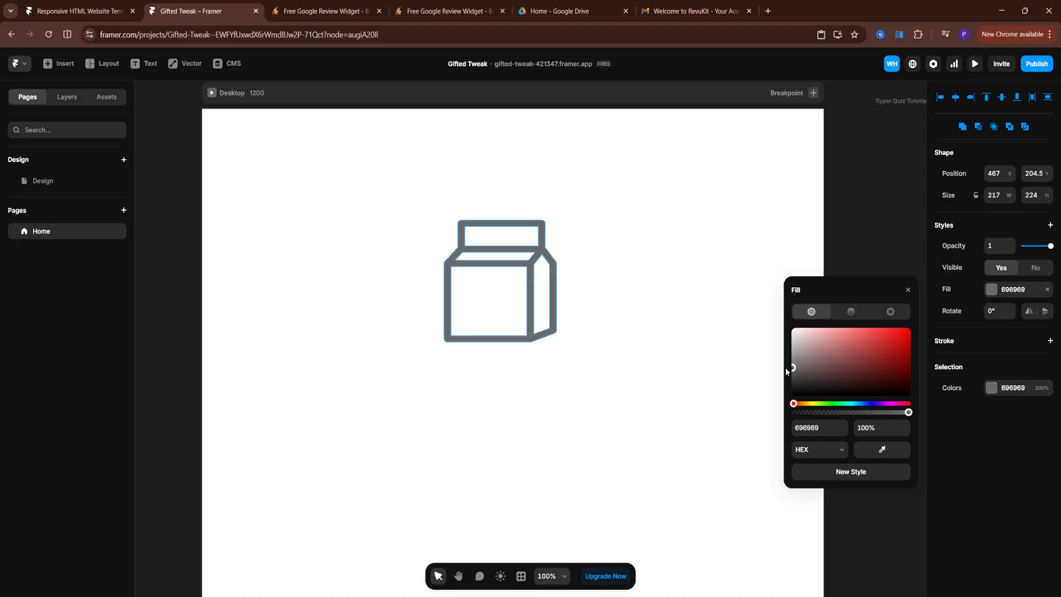
{"action": "left_click_drag", "start_coordinate": [794, 404], "coordinate": [821, 406]}
{"action": "left_click_drag", "start_coordinate": [796, 371], "coordinate": [805, 337]}
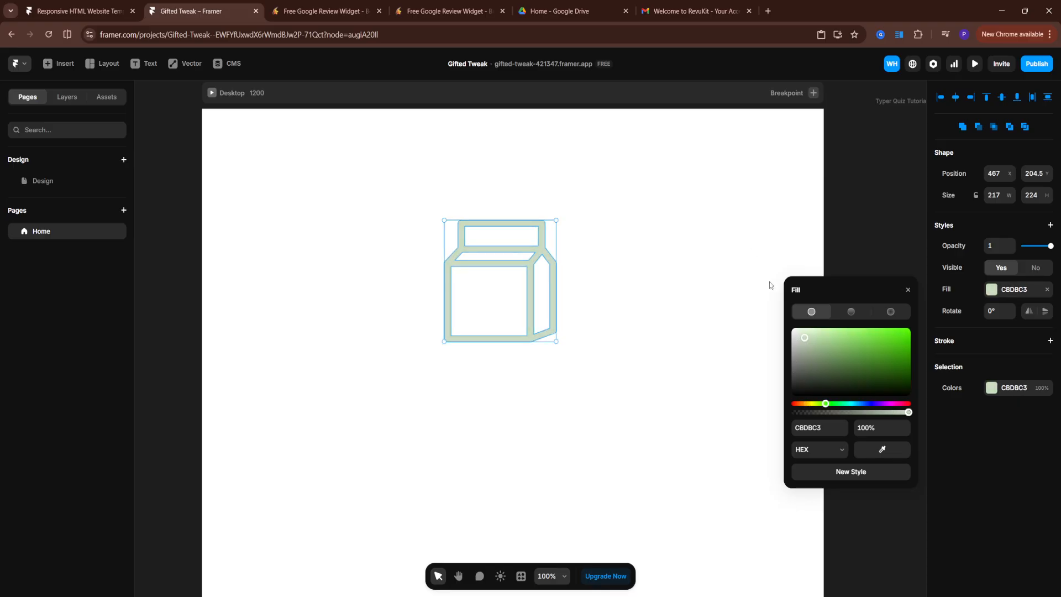
{"action": "left_click", "coordinate": [851, 313]}
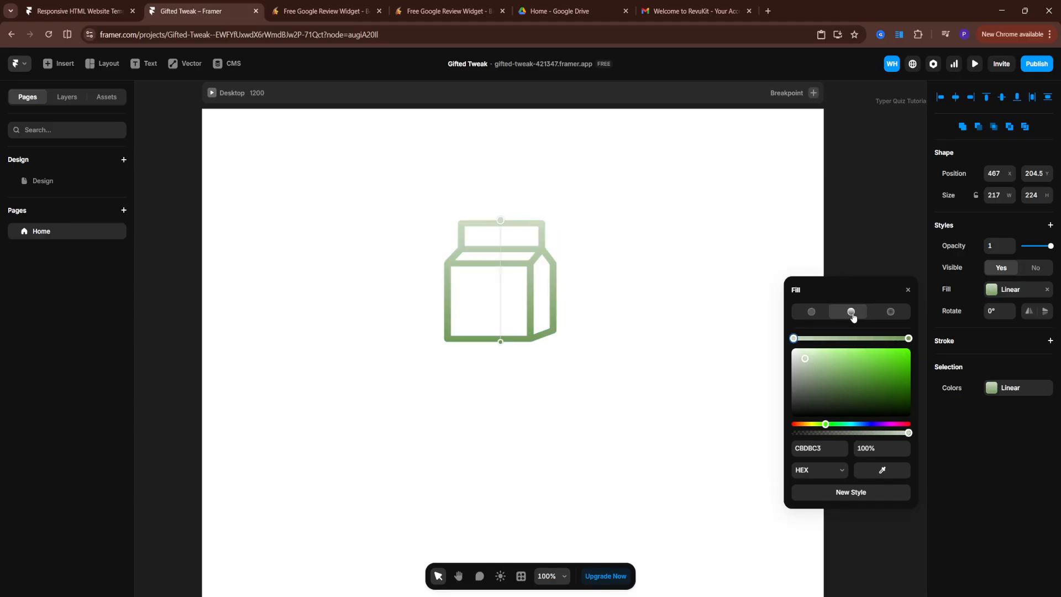
{"action": "left_click", "coordinate": [612, 362]}
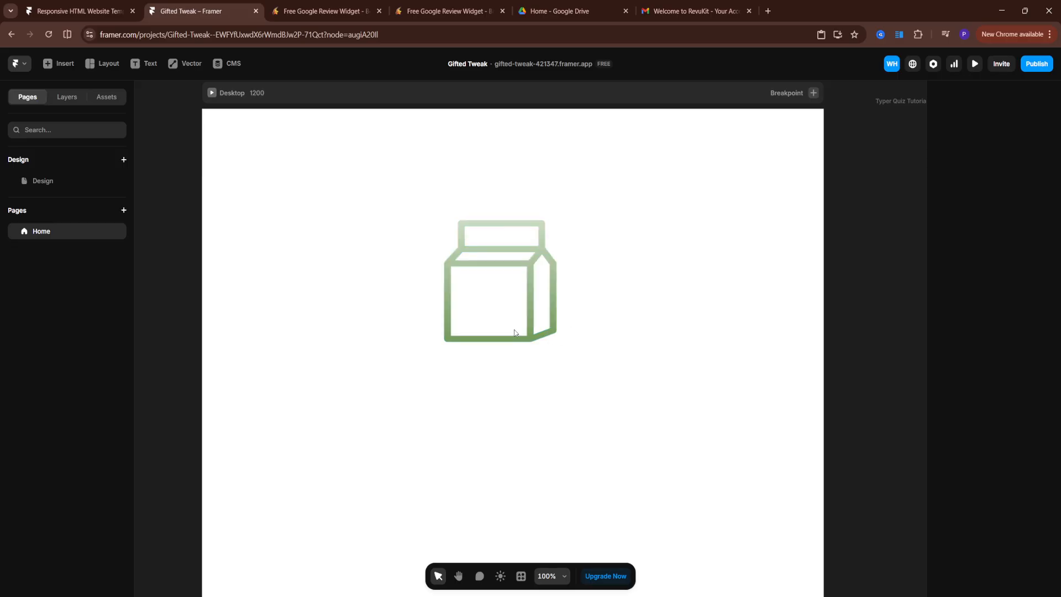
Move the carton icon up near the top of the page, to about 491, 78.5
{"action": "left_click", "coordinate": [529, 283]}
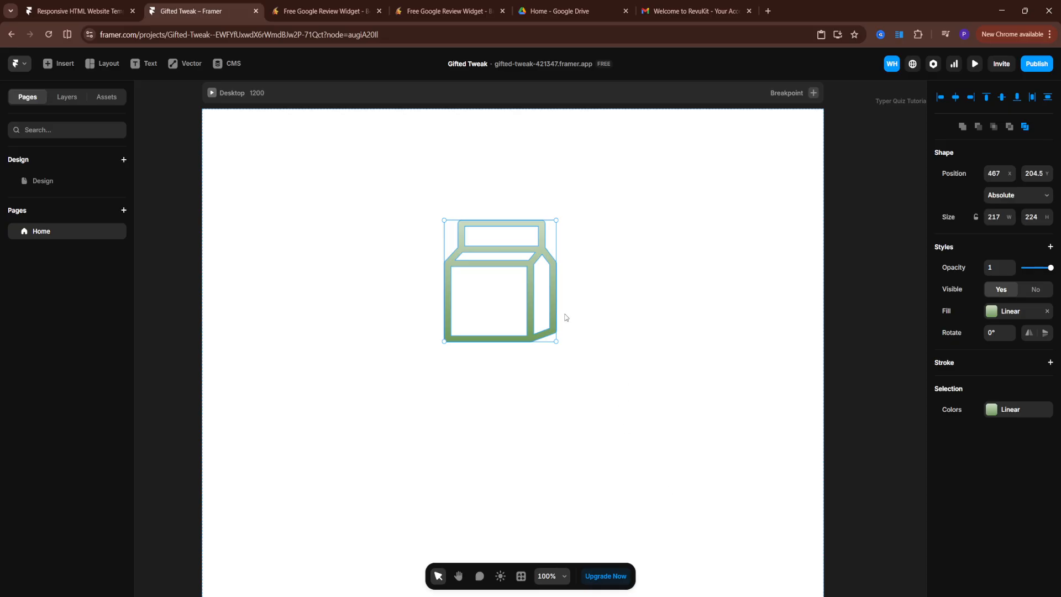
{"action": "scroll", "coordinate": [563, 316], "scroll_direction": "down", "scroll_amount": 2}
{"action": "scroll", "coordinate": [565, 314], "scroll_direction": "up", "scroll_amount": 2}
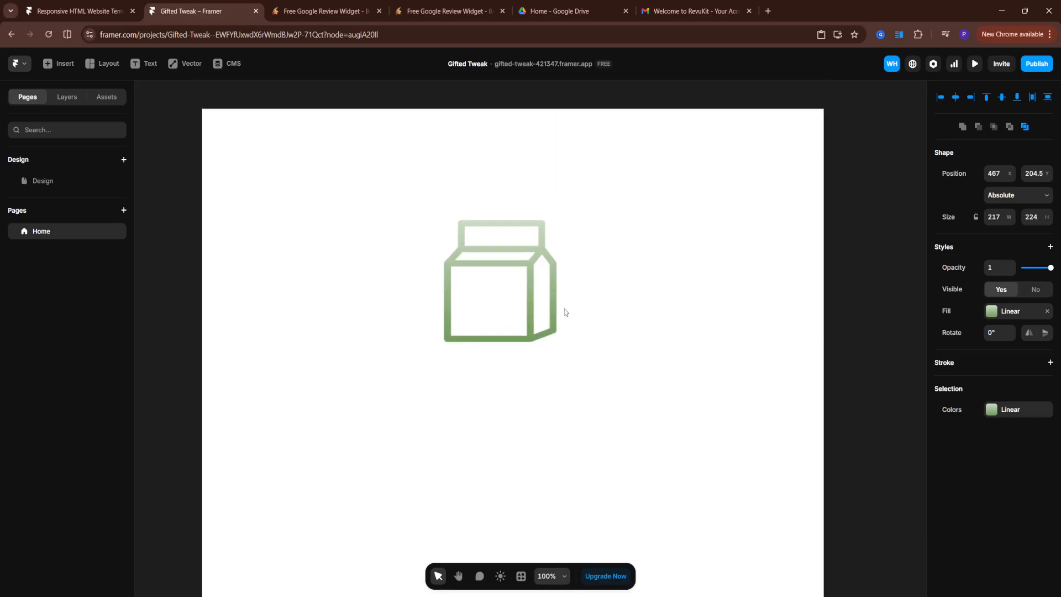
{"action": "left_click_drag", "start_coordinate": [495, 264], "coordinate": [508, 200]}
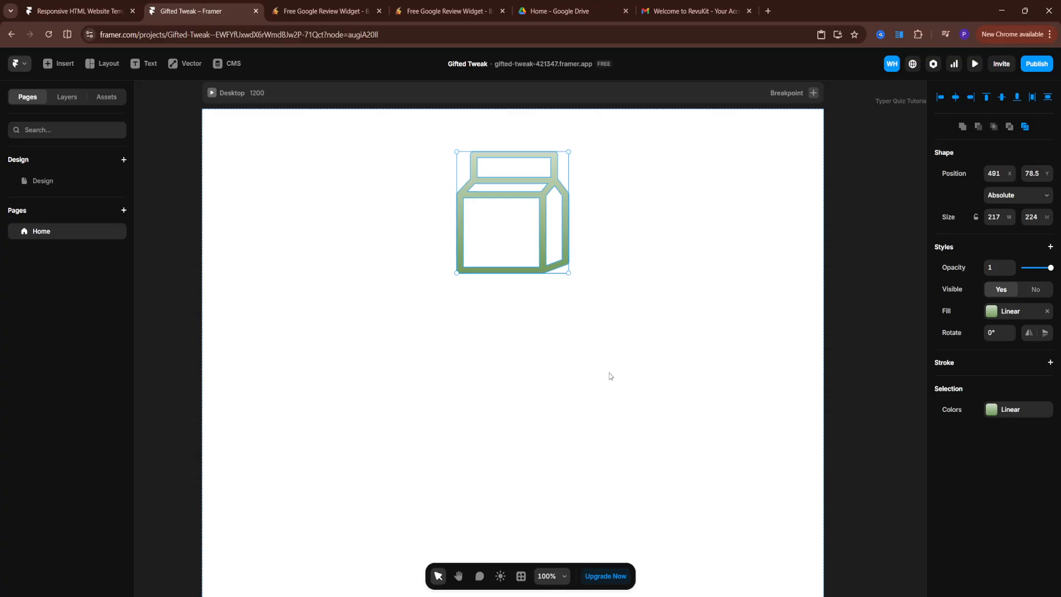
{"action": "scroll", "coordinate": [622, 450], "scroll_direction": "down", "scroll_amount": 3}
{"action": "scroll", "coordinate": [619, 453], "scroll_direction": "up", "scroll_amount": 2}
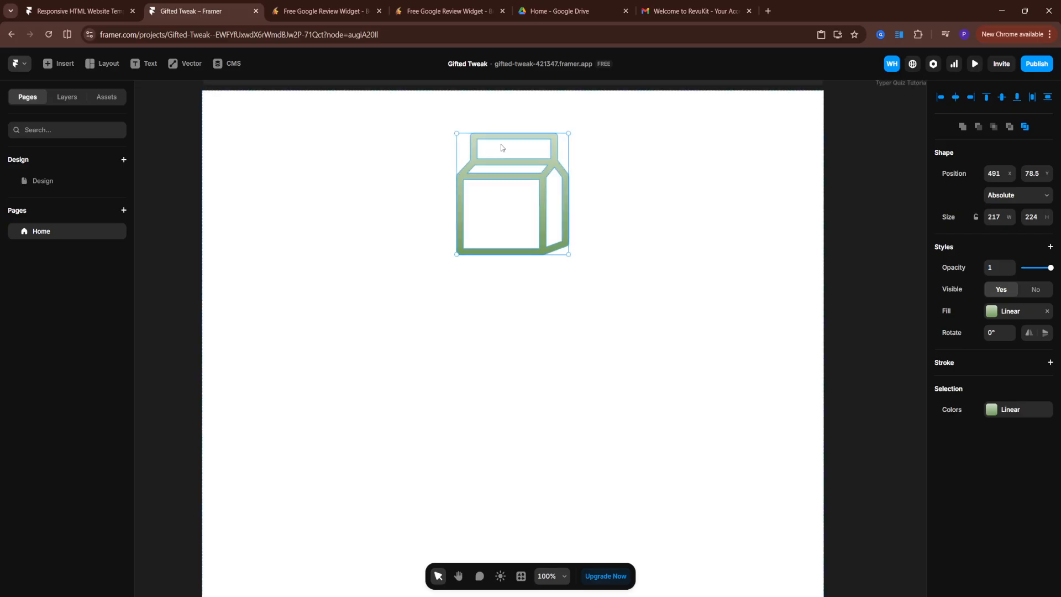
Duplicate the carton icon and place the copy directly below the original
{"action": "left_click", "coordinate": [501, 144]}
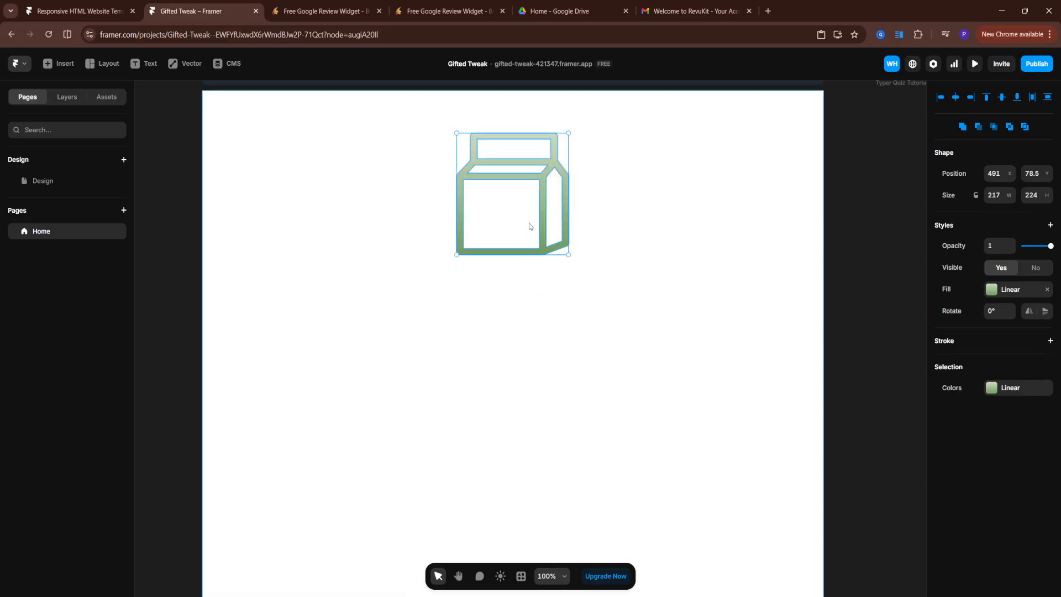
{"action": "left_click_drag", "start_coordinate": [530, 224], "coordinate": [540, 383]}
{"action": "left_click", "coordinate": [543, 242]}
{"action": "left_click", "coordinate": [542, 363]}
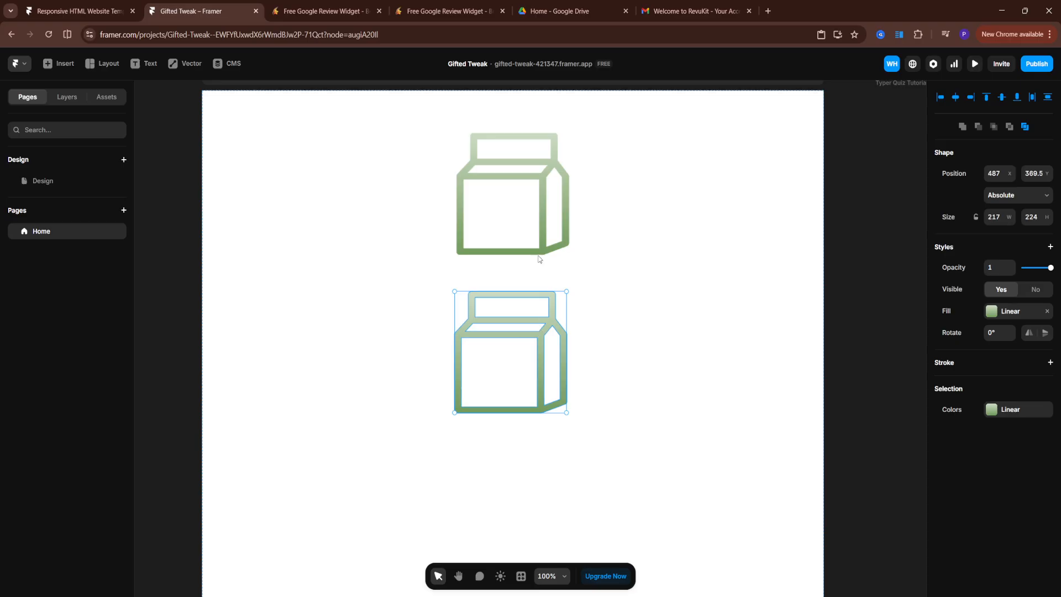
{"action": "left_click", "coordinate": [539, 258]}
Copy the icon and paste a third copy, placing it below the second one
{"action": "left_click_drag", "start_coordinate": [540, 213], "coordinate": [549, 562]}
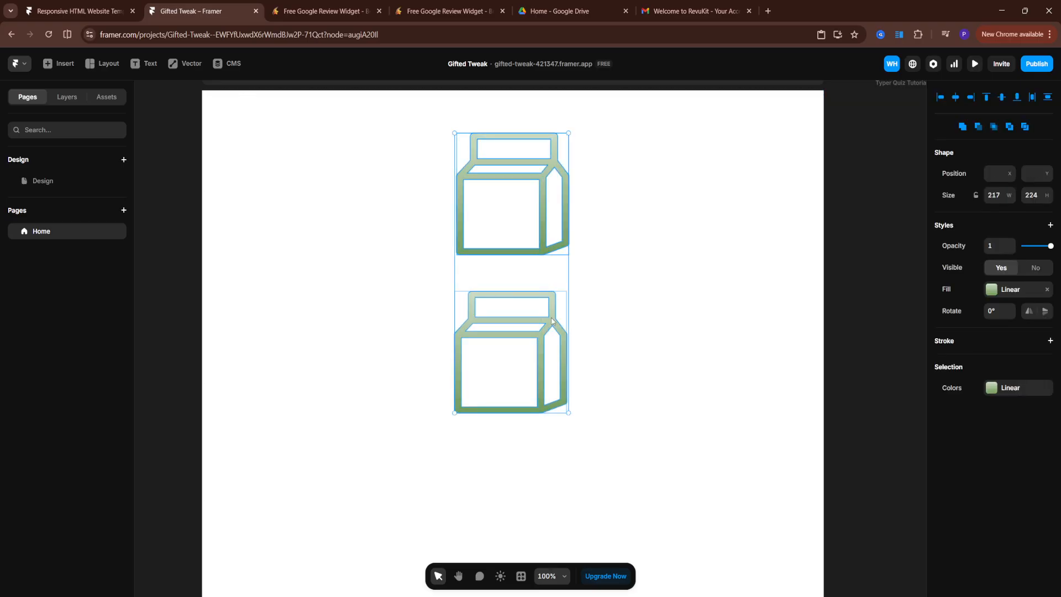
{"action": "left_click", "coordinate": [569, 230]}
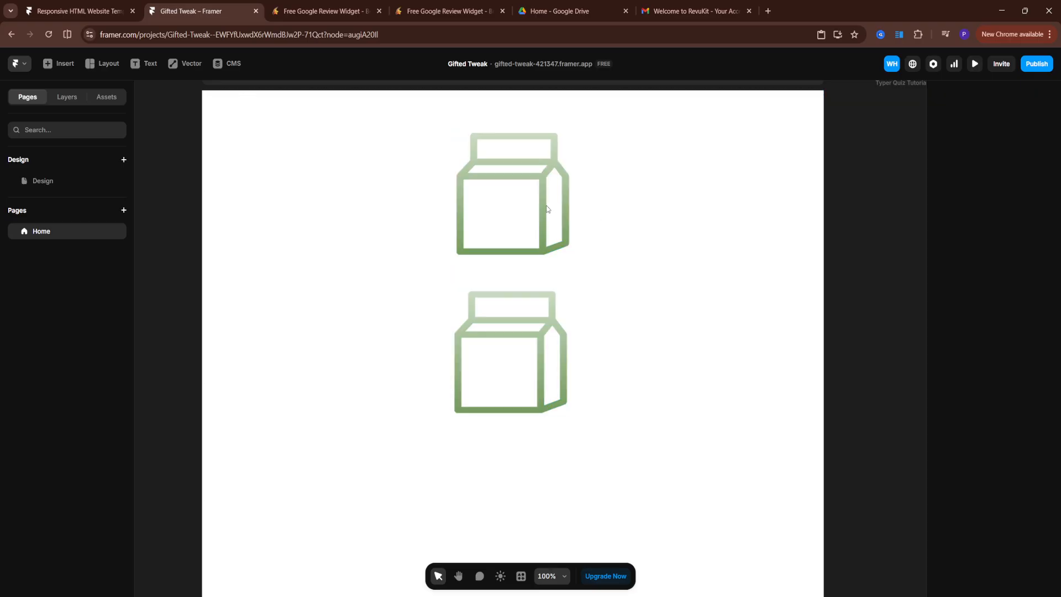
{"action": "left_click", "coordinate": [549, 212]}
{"action": "mouse_move", "coordinate": [550, 214]}
{"action": "left_mouse_down"}
{"action": "mouse_move", "coordinate": [548, 241]}
{"action": "mouse_move", "coordinate": [630, 326]}
{"action": "mouse_move", "coordinate": [550, 198]}
{"action": "left_mouse_up"}
{"action": "left_click", "coordinate": [597, 315]}
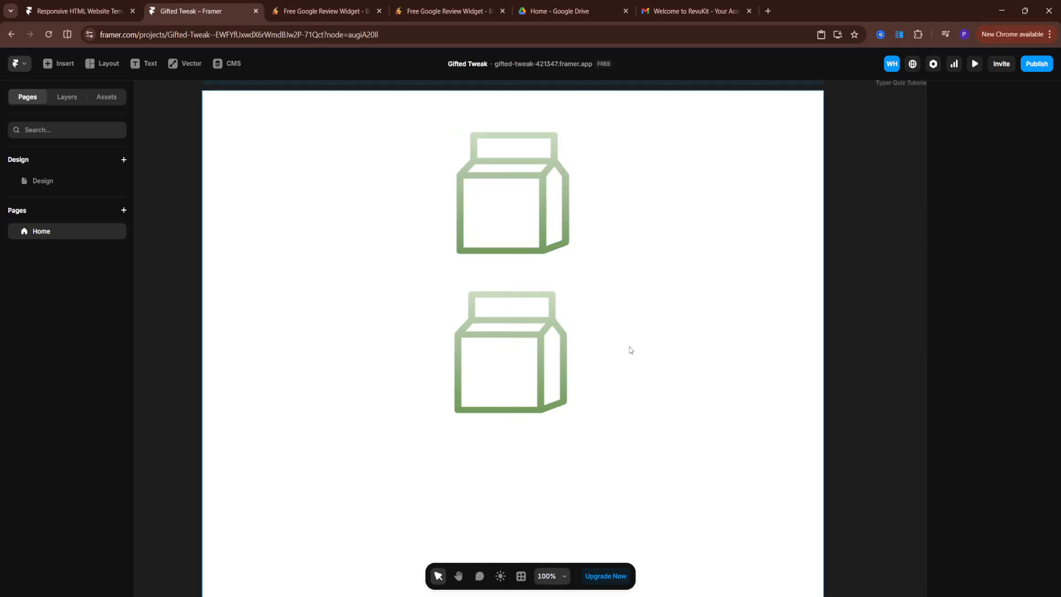
{"action": "key", "text": "ctrl+v"}
{"action": "left_click_drag", "start_coordinate": [581, 334], "coordinate": [561, 524]}
{"action": "scroll", "coordinate": [770, 375], "scroll_direction": "down", "scroll_amount": 1}
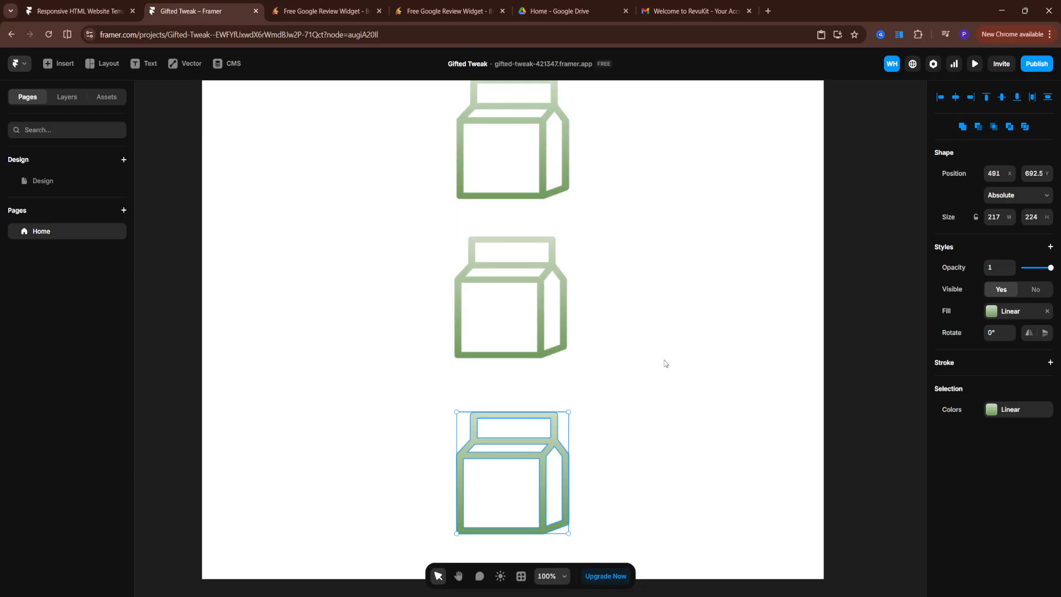
Select all three carton icons and wrap them in a frame
{"action": "left_click", "coordinate": [513, 126]}
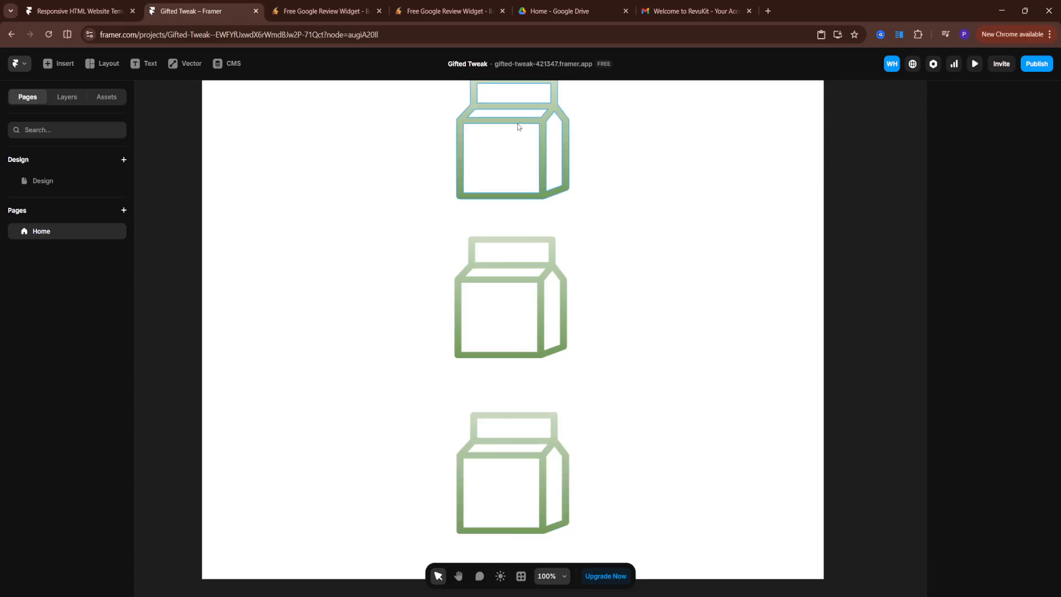
{"action": "left_click", "coordinate": [542, 287], "text": "shift"}
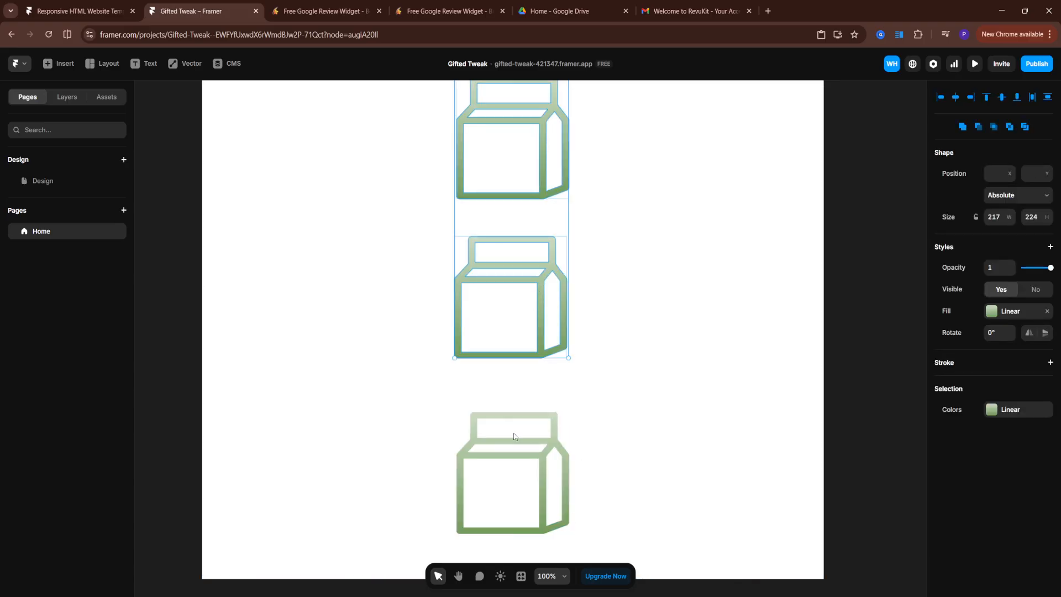
{"action": "left_click", "coordinate": [538, 461], "text": "shift"}
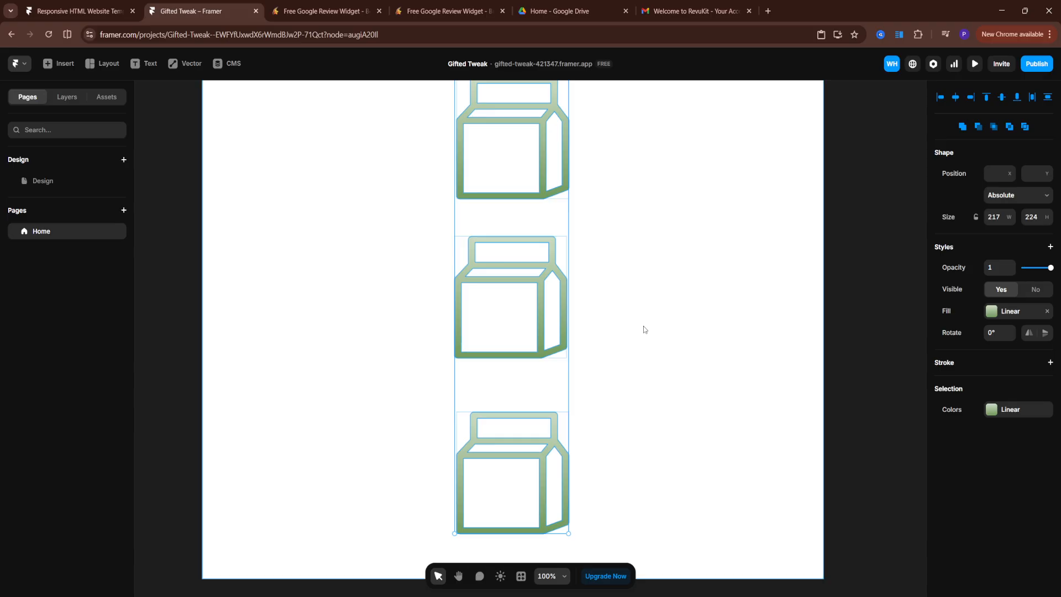
{"action": "key", "text": "ctrl+alt+Return"}
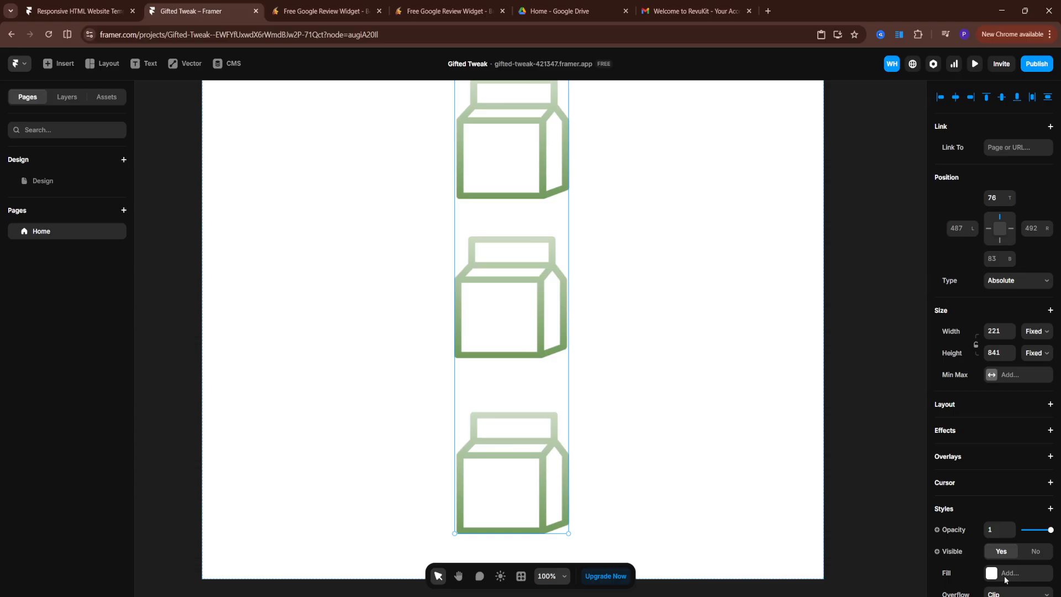
Add a vertical stack layout to the new frame
{"action": "scroll", "coordinate": [1019, 226], "scroll_direction": "down", "scroll_amount": 1}
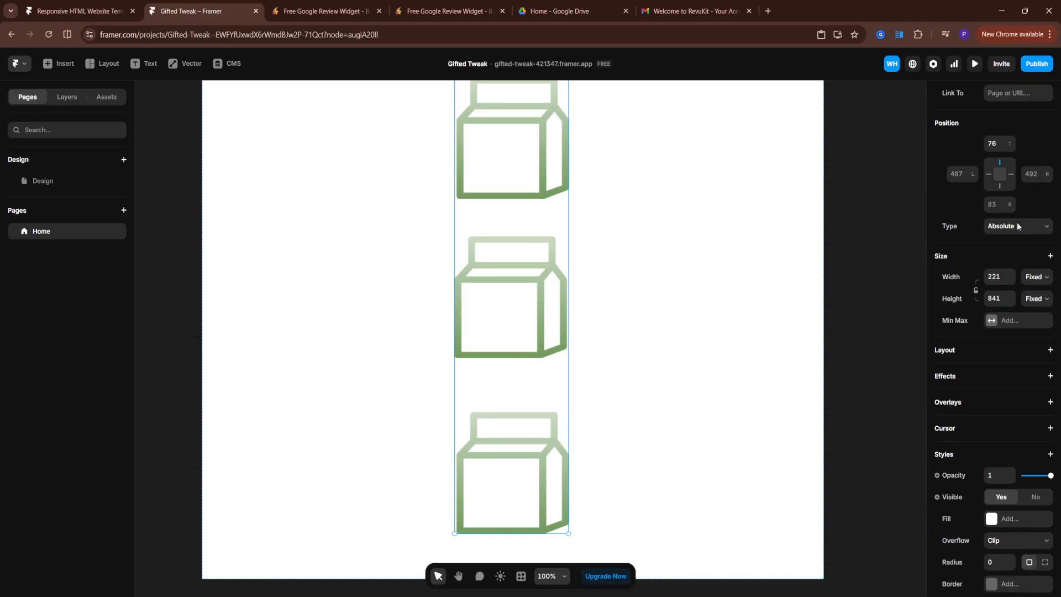
{"action": "scroll", "coordinate": [1019, 226], "scroll_direction": "down", "scroll_amount": 3}
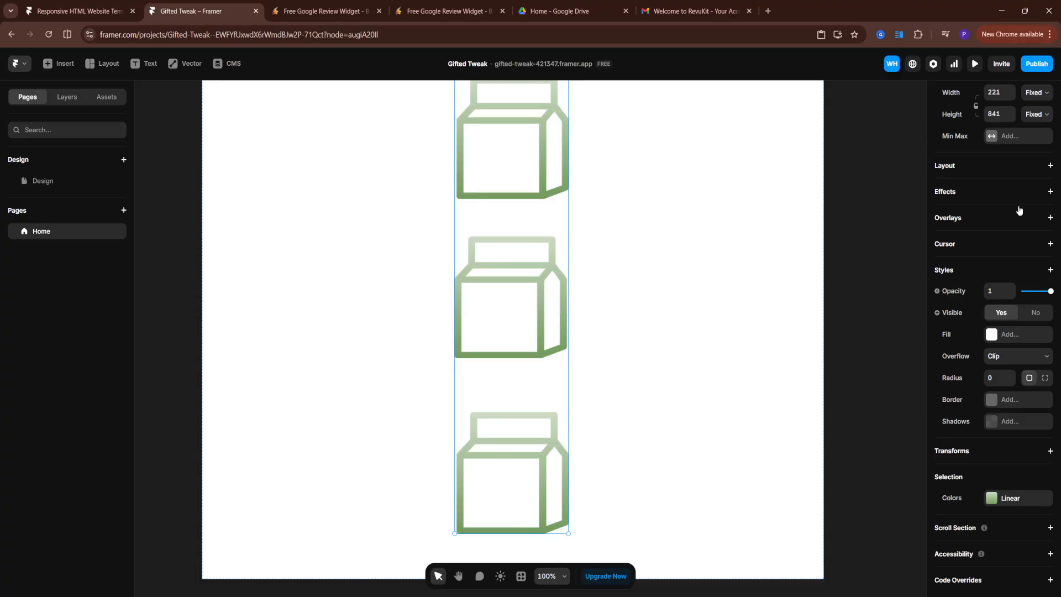
{"action": "scroll", "coordinate": [1019, 210], "scroll_direction": "up", "scroll_amount": 4}
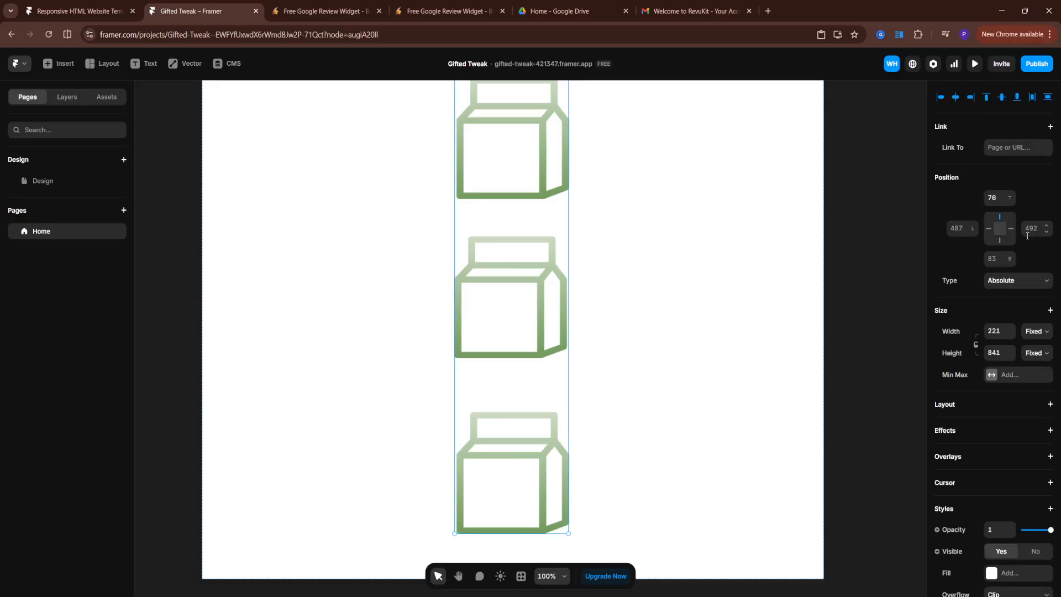
{"action": "left_click", "coordinate": [1047, 280]}
{"action": "left_click", "coordinate": [1053, 265]}
{"action": "scroll", "coordinate": [1037, 318], "scroll_direction": "down", "scroll_amount": 1}
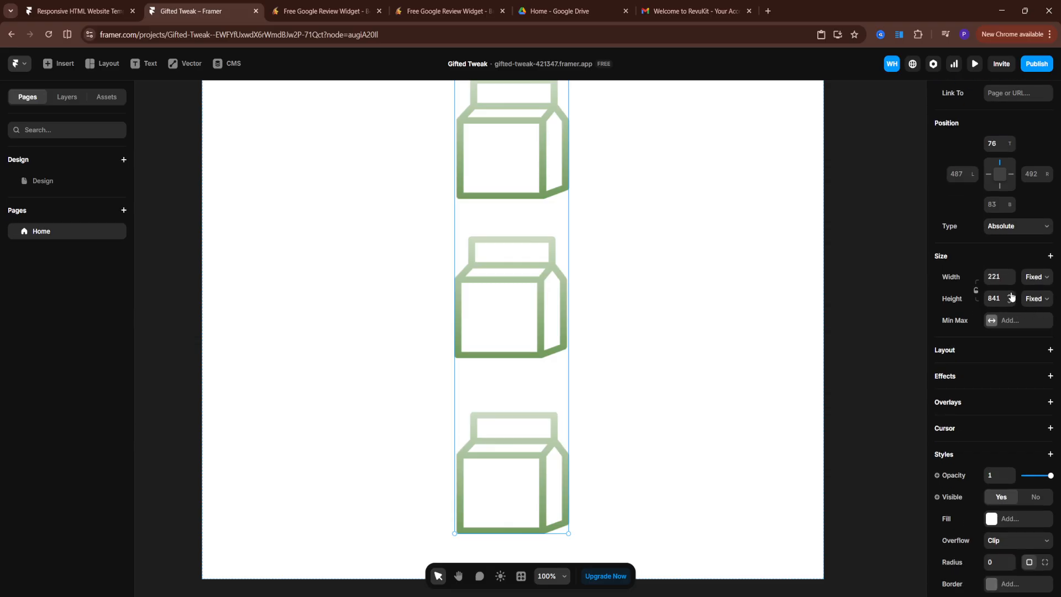
{"action": "left_click", "coordinate": [1011, 296]}
{"action": "left_click", "coordinate": [1009, 325]}
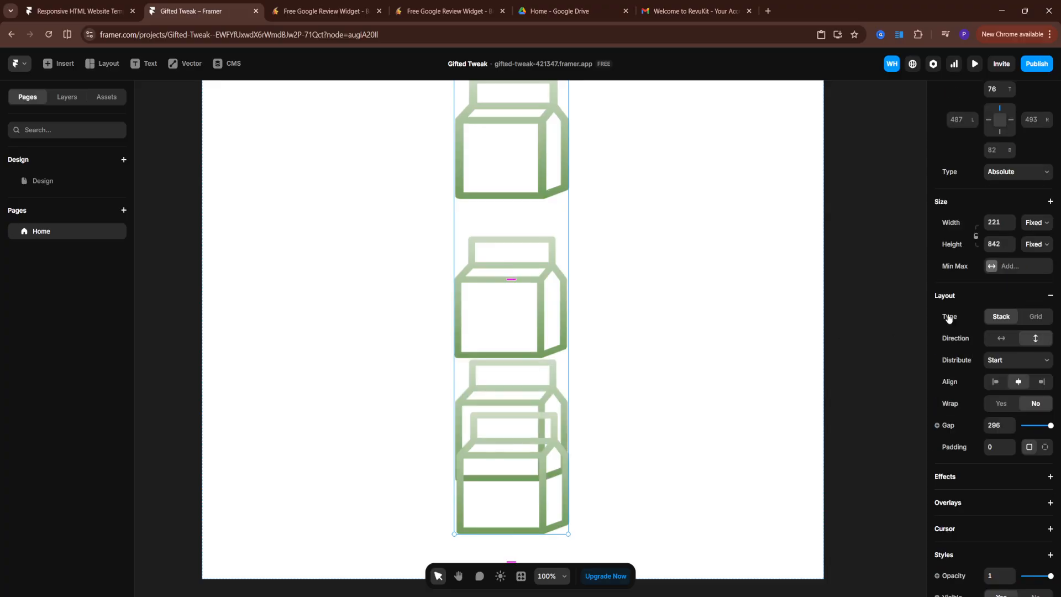
Set the stack's gap to 10
{"action": "left_click", "coordinate": [997, 426]}
{"action": "type", "text": "500"}
{"action": "key", "text": "Return"}
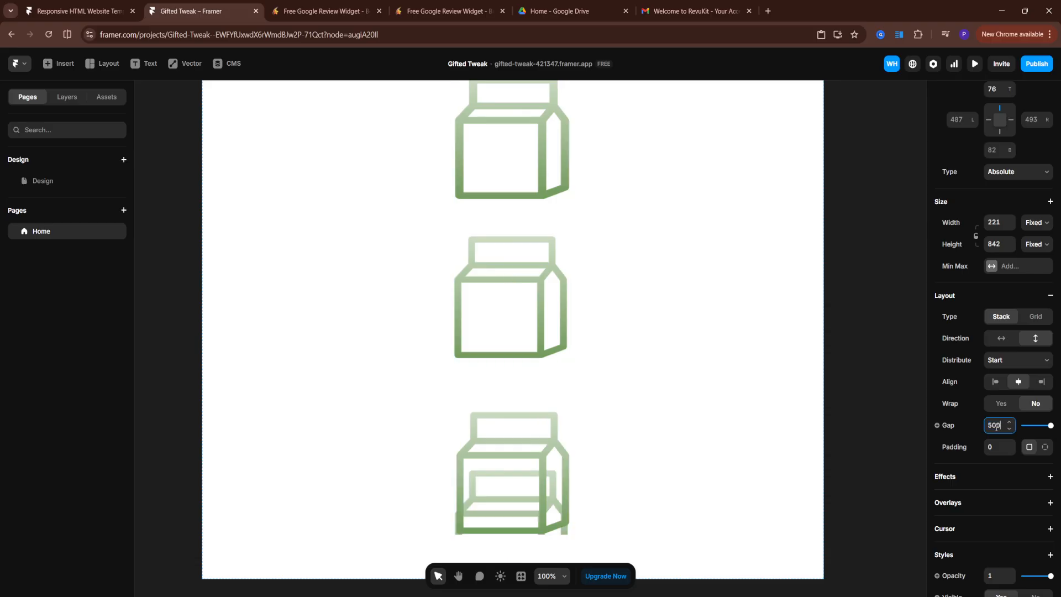
{"action": "left_click_drag", "start_coordinate": [999, 426], "coordinate": [986, 427]}
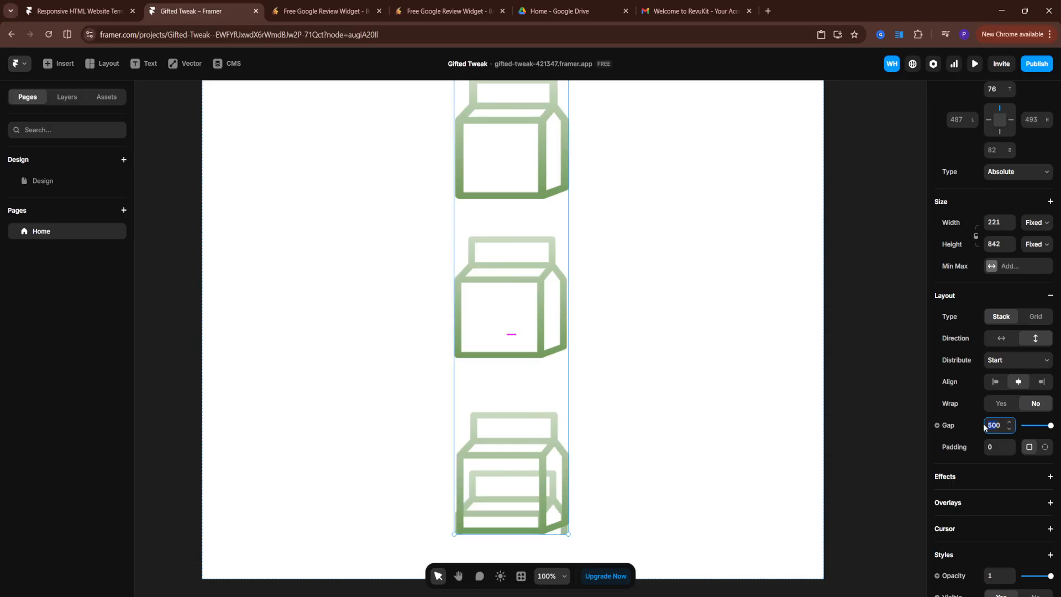
{"action": "type", "text": "10"}
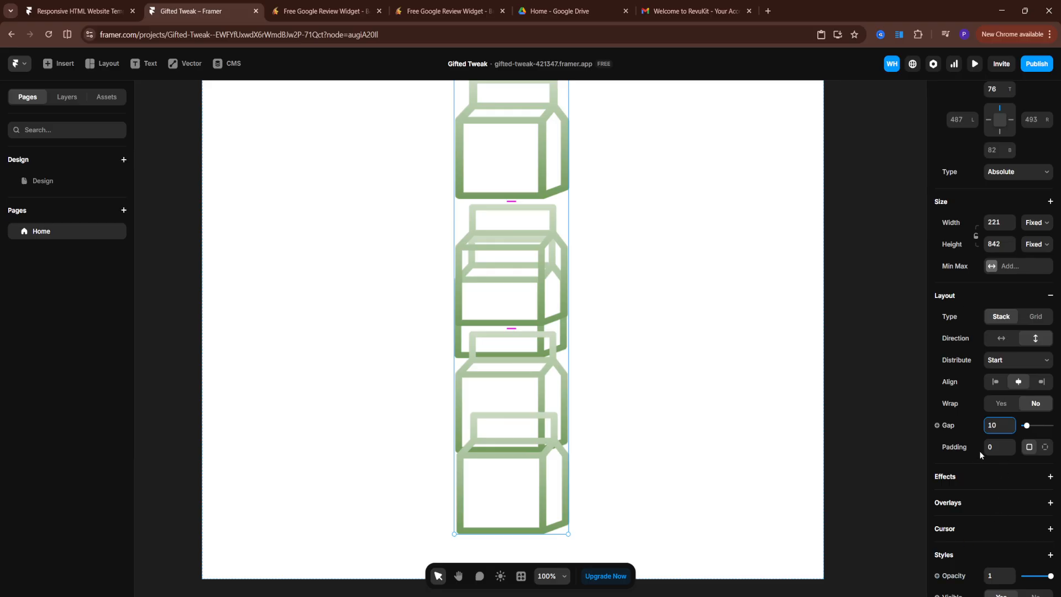
Increase the stack's padding to 19
{"action": "left_click", "coordinate": [1011, 447]}
{"action": "double_click", "coordinate": [1011, 446]}
{"action": "triple_click", "coordinate": [1011, 446]}
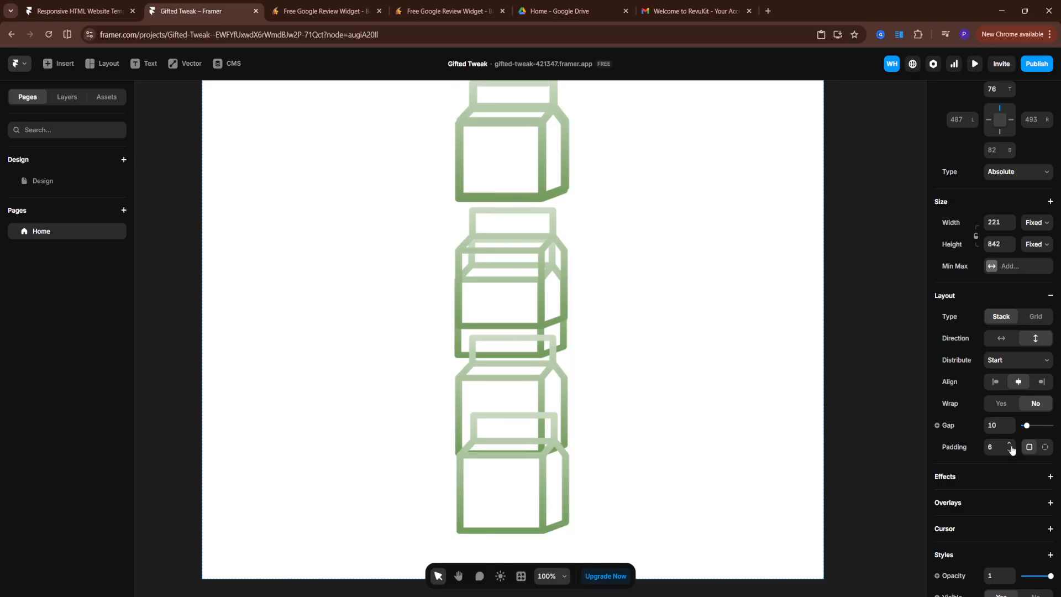
{"action": "triple_click", "coordinate": [1011, 446]}
{"action": "triple_click", "coordinate": [1010, 446]}
{"action": "triple_click", "coordinate": [1011, 446]}
{"action": "triple_click", "coordinate": [1011, 446]}
{"action": "left_click", "coordinate": [1011, 446]}
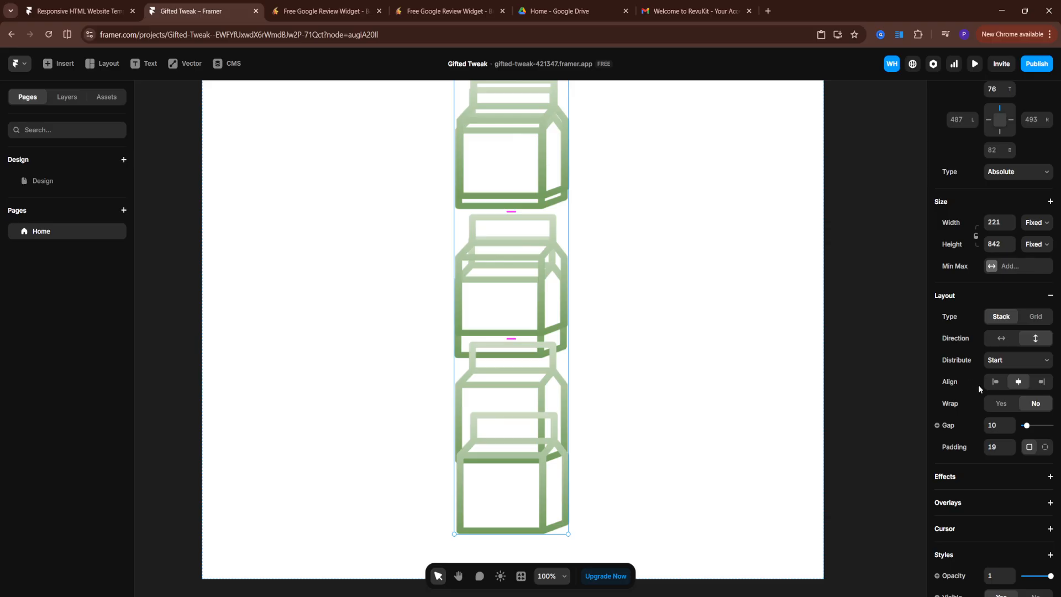
Open the Insert panel and clear its search field
{"action": "scroll", "coordinate": [979, 385], "scroll_direction": "up", "scroll_amount": 2}
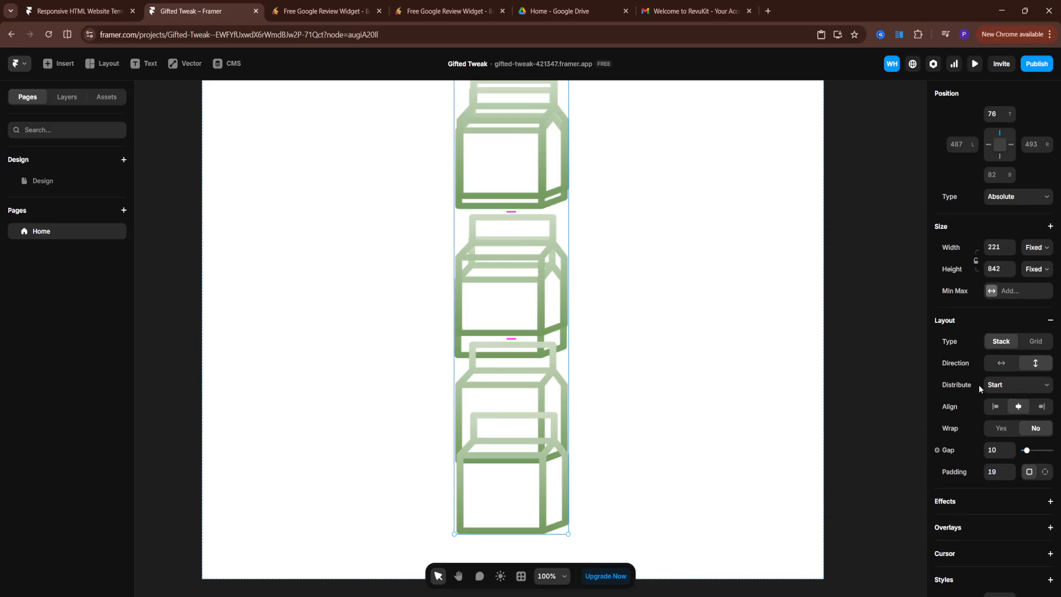
{"action": "left_click", "coordinate": [61, 66]}
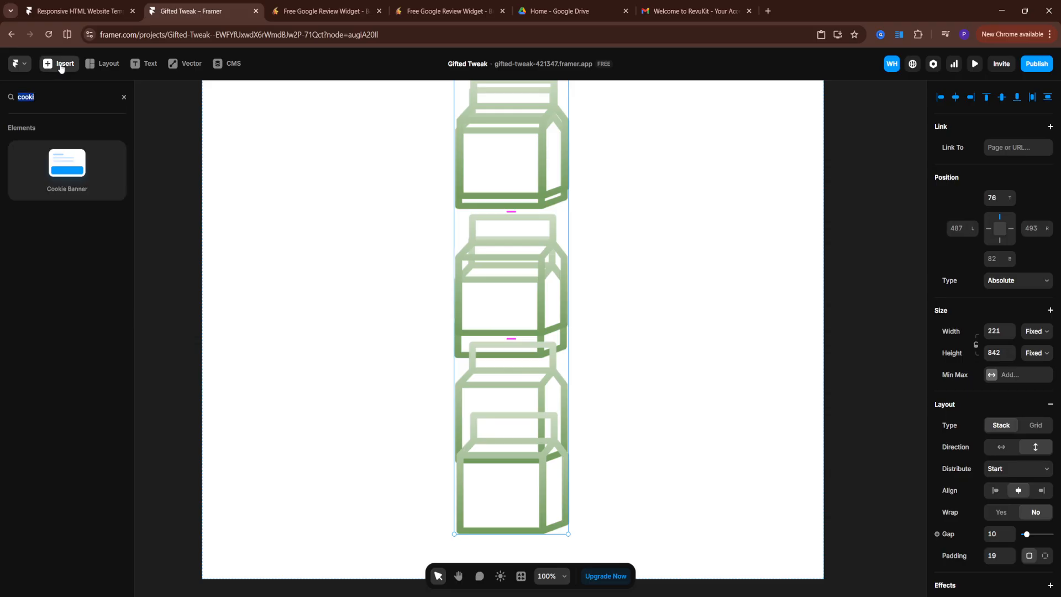
{"action": "left_click", "coordinate": [124, 98]}
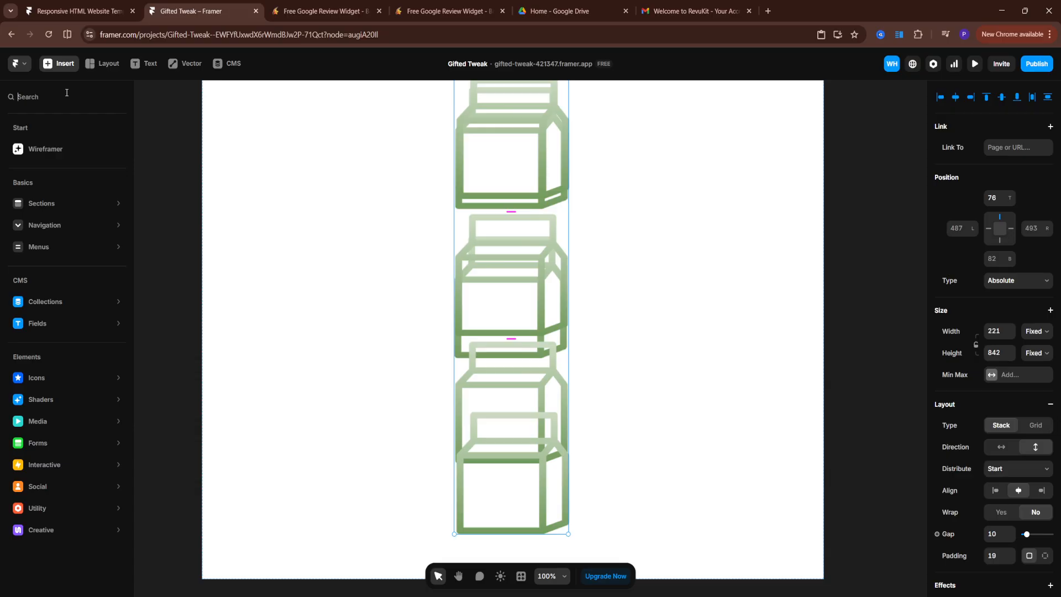
Search the Insert panel for Ticker and drop a Ticker component onto the icon stack frame
{"action": "type", "text": "ti"}
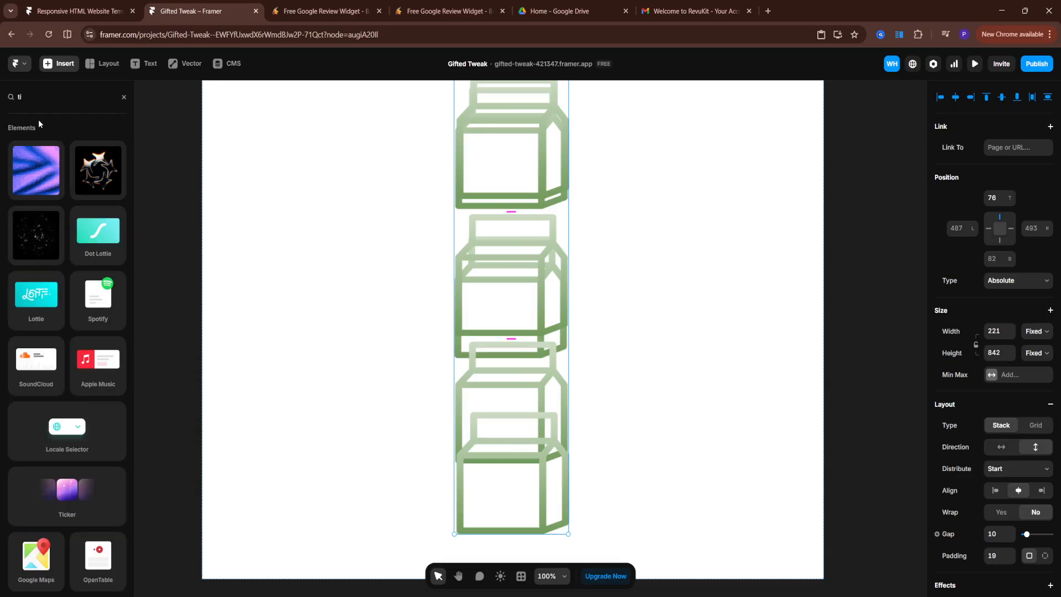
{"action": "type", "text": "cker"}
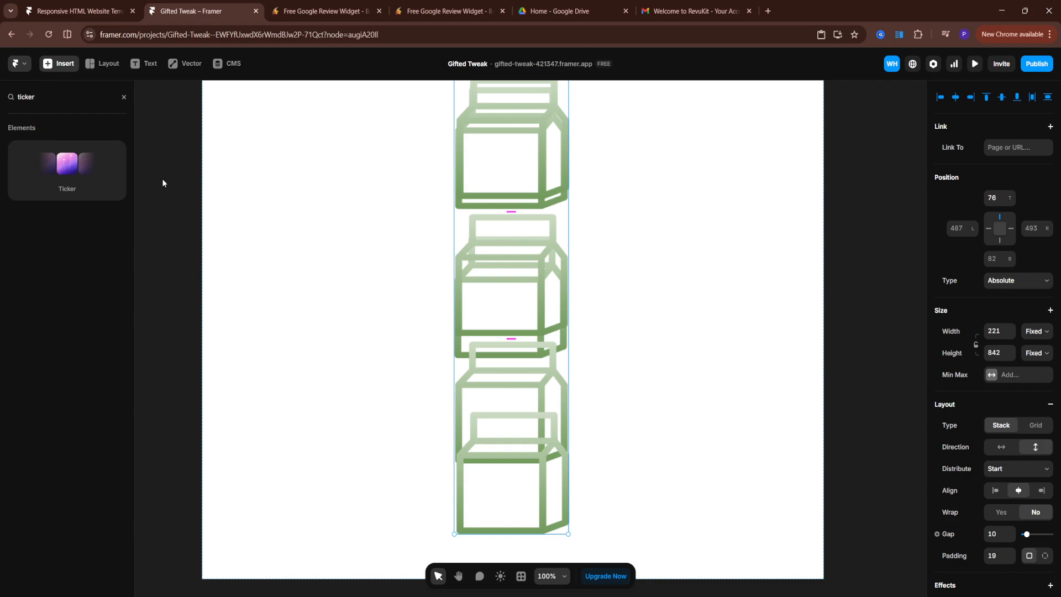
{"action": "left_click_drag", "start_coordinate": [63, 165], "coordinate": [514, 332]}
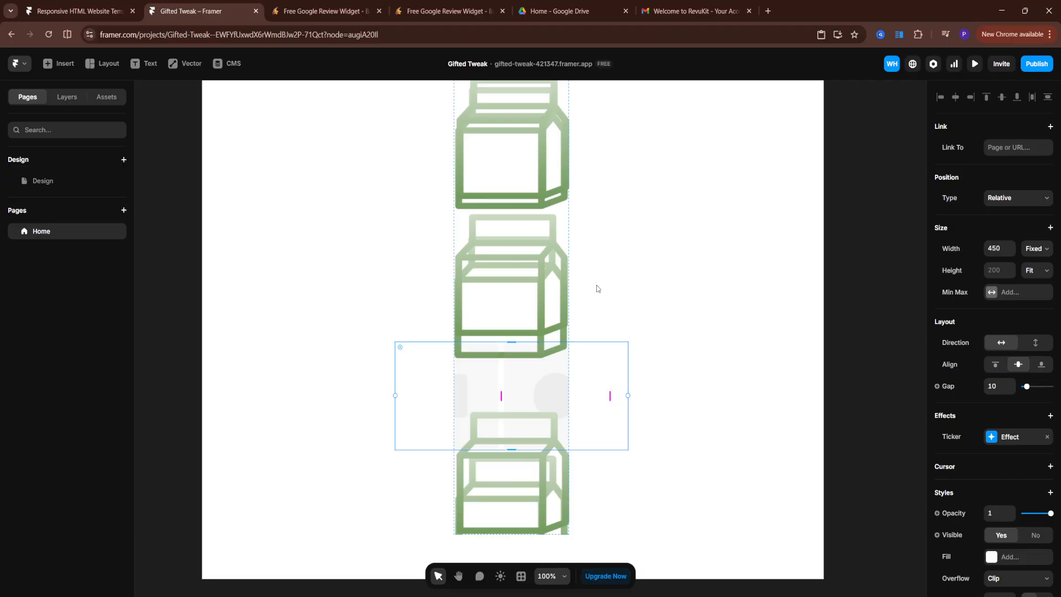
Try repositioning the stack frame and an icon, then undo the recent edits
{"action": "left_click_drag", "start_coordinate": [509, 237], "coordinate": [309, 235]}
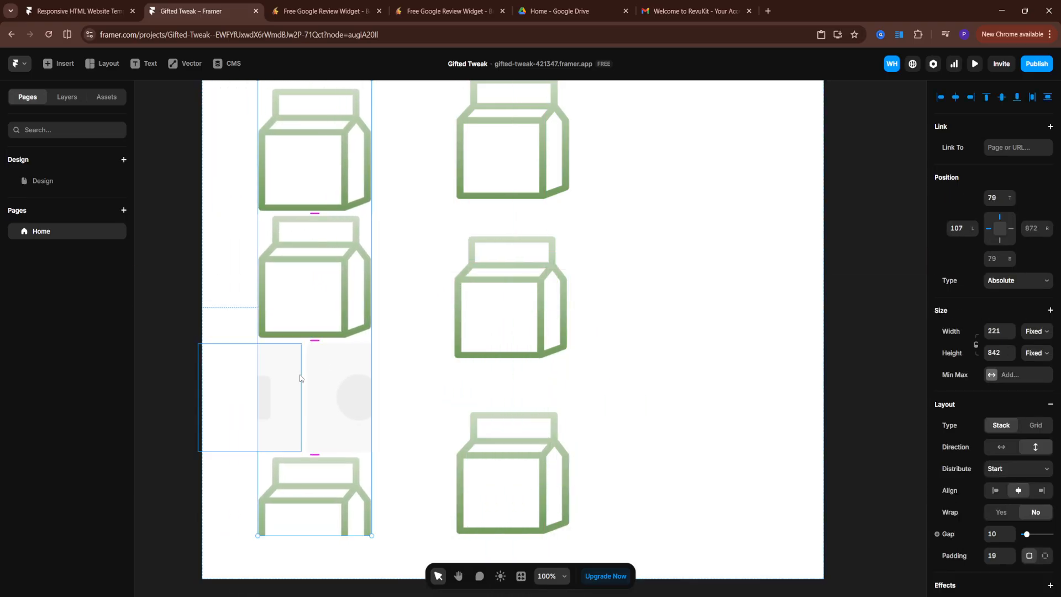
{"action": "left_click", "coordinate": [321, 397]}
{"action": "left_click", "coordinate": [502, 269]}
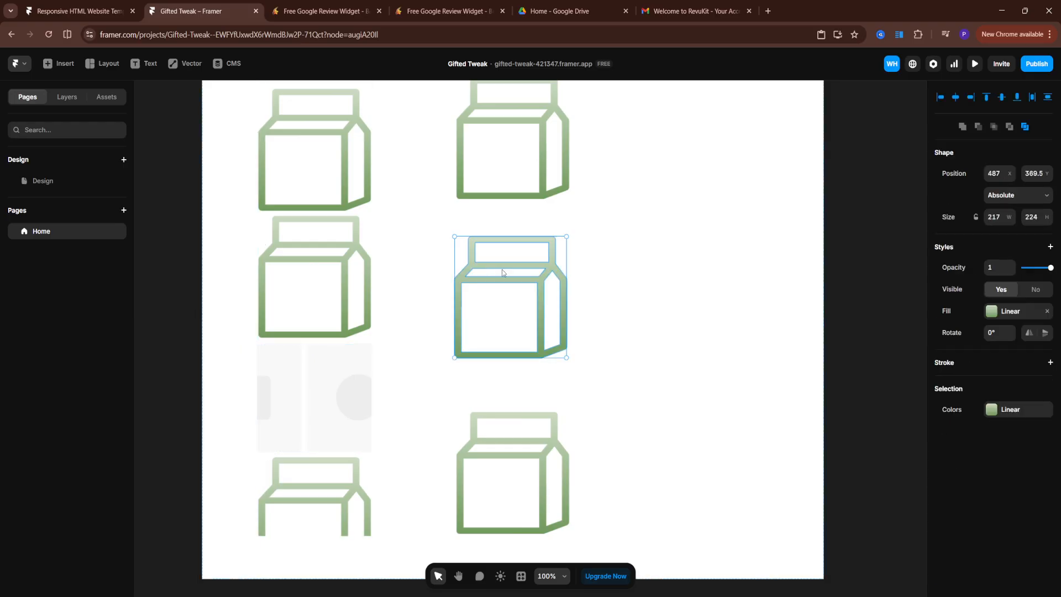
{"action": "left_click_drag", "start_coordinate": [502, 270], "coordinate": [629, 316]}
{"action": "left_click", "coordinate": [595, 283]}
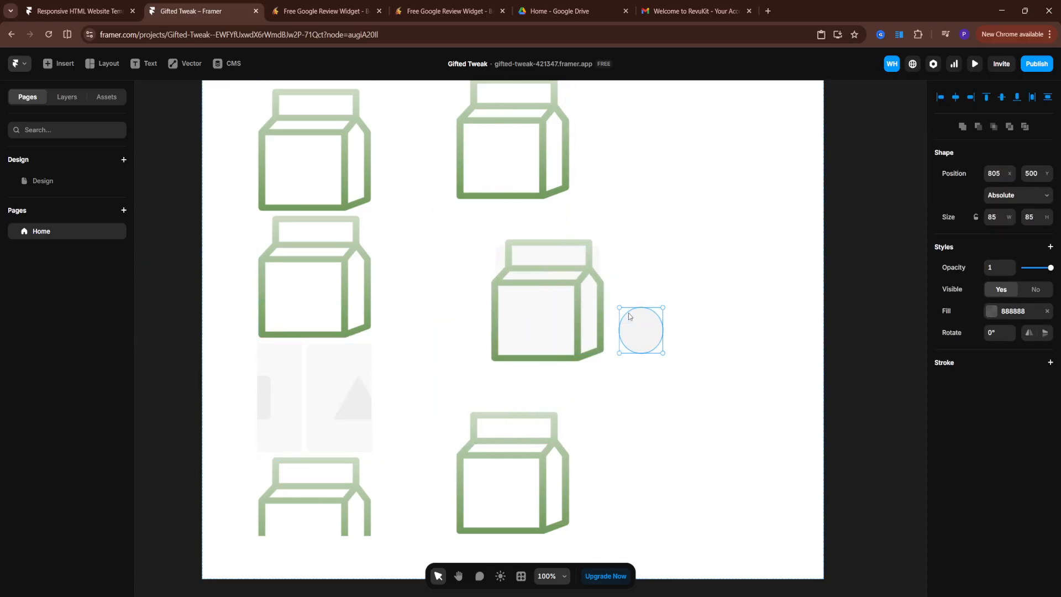
{"action": "key", "text": "ctrl+z"}
{"action": "key", "text": "ctrl+z"}
{"action": "key", "text": "ctrl+z"}
{"action": "key", "text": "ctrl+z"}
{"action": "key", "text": "ctrl+z"}
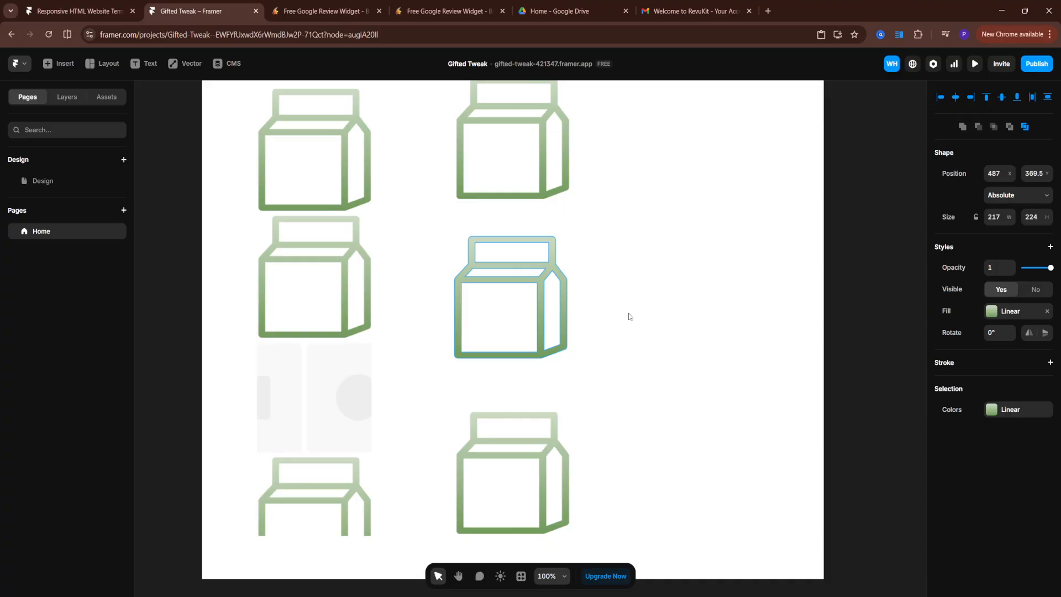
{"action": "key", "text": "ctrl+z"}
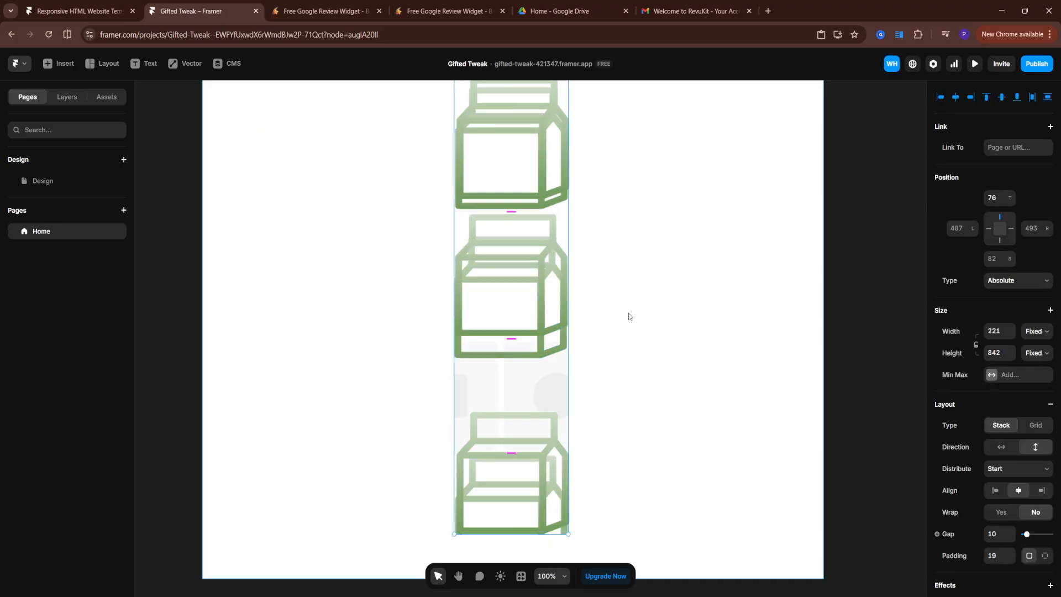
{"action": "key", "text": "ctrl+z"}
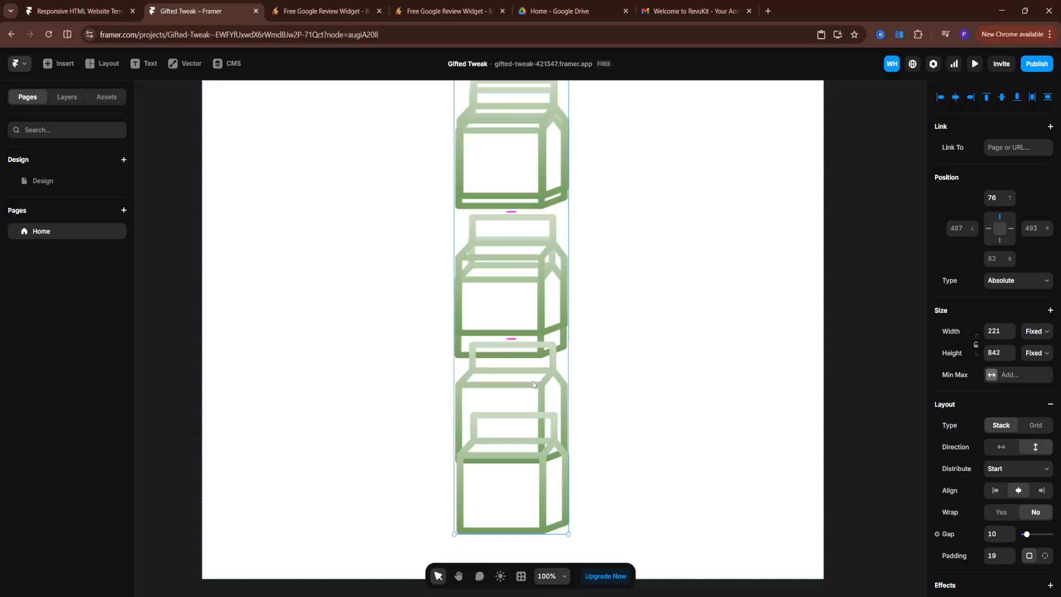
Insert a Ticker component beside the middle icon and move the icon stack frame inside it
{"action": "left_click_drag", "start_coordinate": [527, 410], "coordinate": [330, 421]}
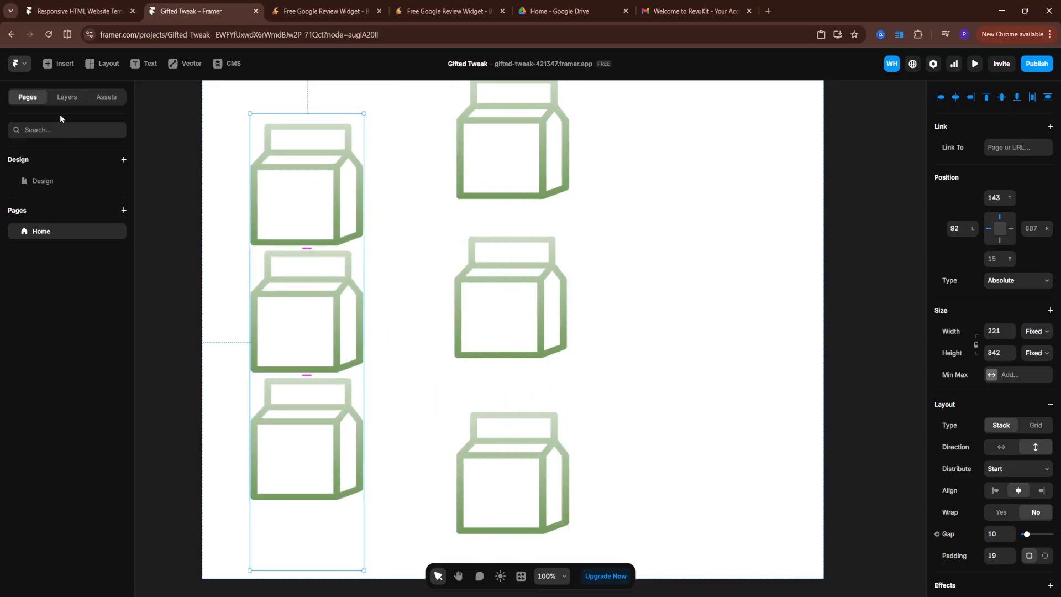
{"action": "left_click", "coordinate": [57, 69]}
{"action": "left_click_drag", "start_coordinate": [56, 166], "coordinate": [704, 326]}
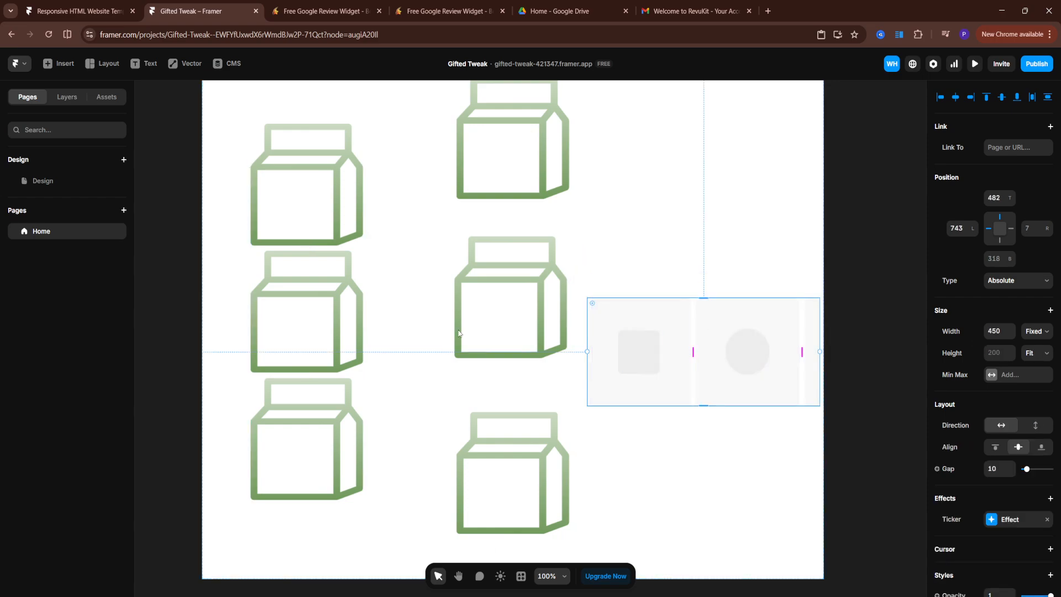
{"action": "left_click_drag", "start_coordinate": [329, 308], "coordinate": [672, 341]}
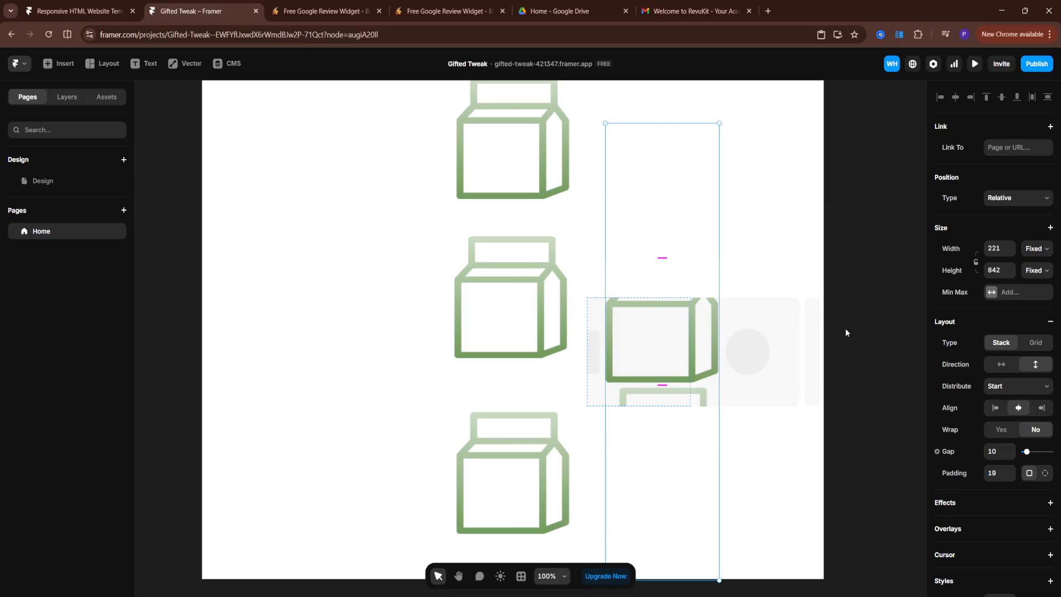
Examine the layout, position and style properties of the Ticker's first placeholder item
{"action": "left_click", "coordinate": [715, 302]}
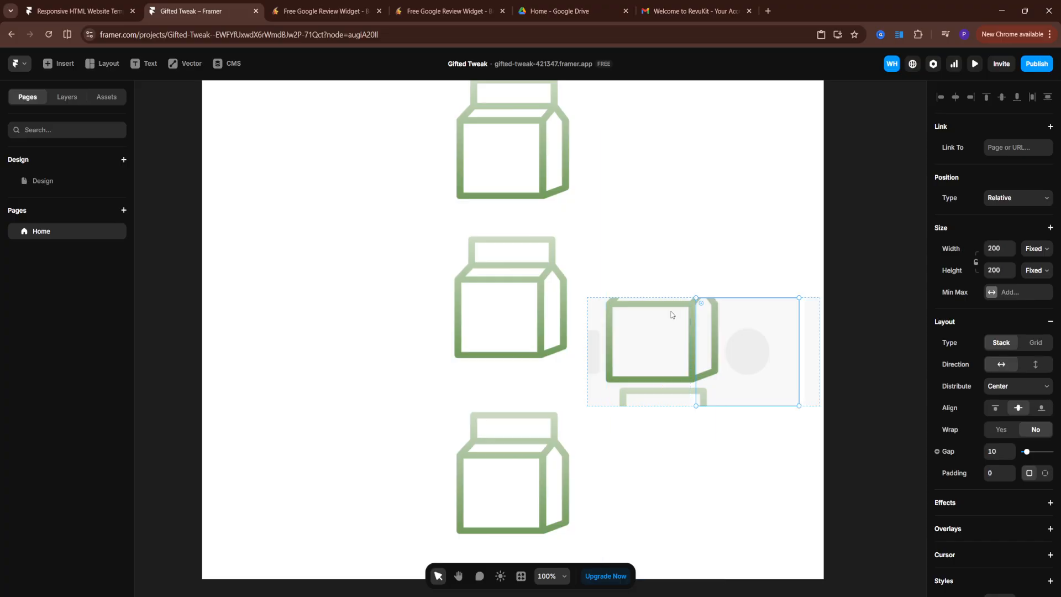
{"action": "left_click", "coordinate": [587, 317]}
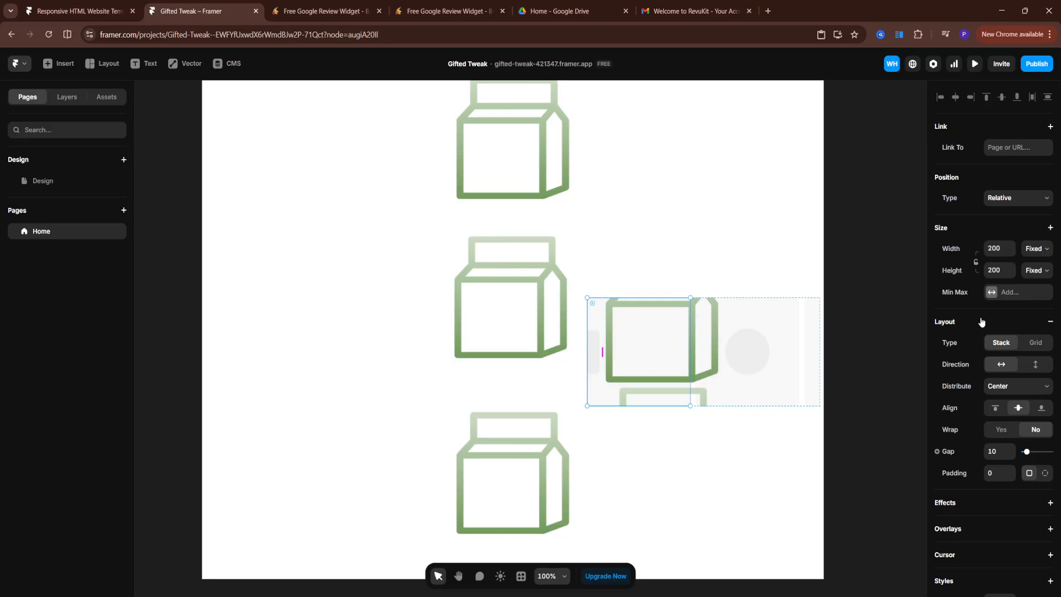
{"action": "scroll", "coordinate": [982, 321], "scroll_direction": "down", "scroll_amount": 1}
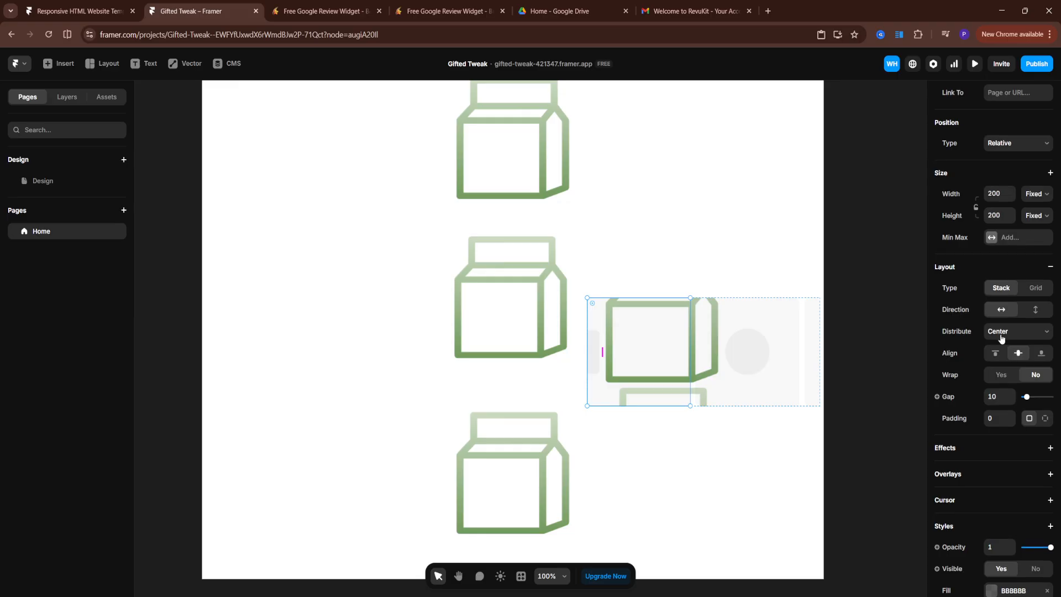
{"action": "scroll", "coordinate": [987, 339], "scroll_direction": "down", "scroll_amount": 3}
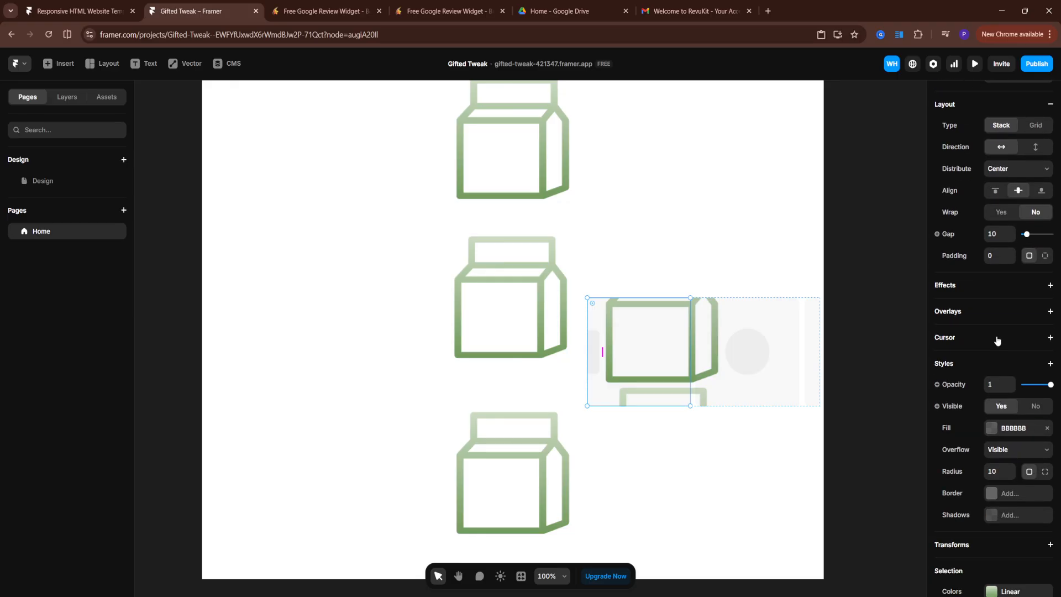
{"action": "scroll", "coordinate": [993, 334], "scroll_direction": "down", "scroll_amount": 1}
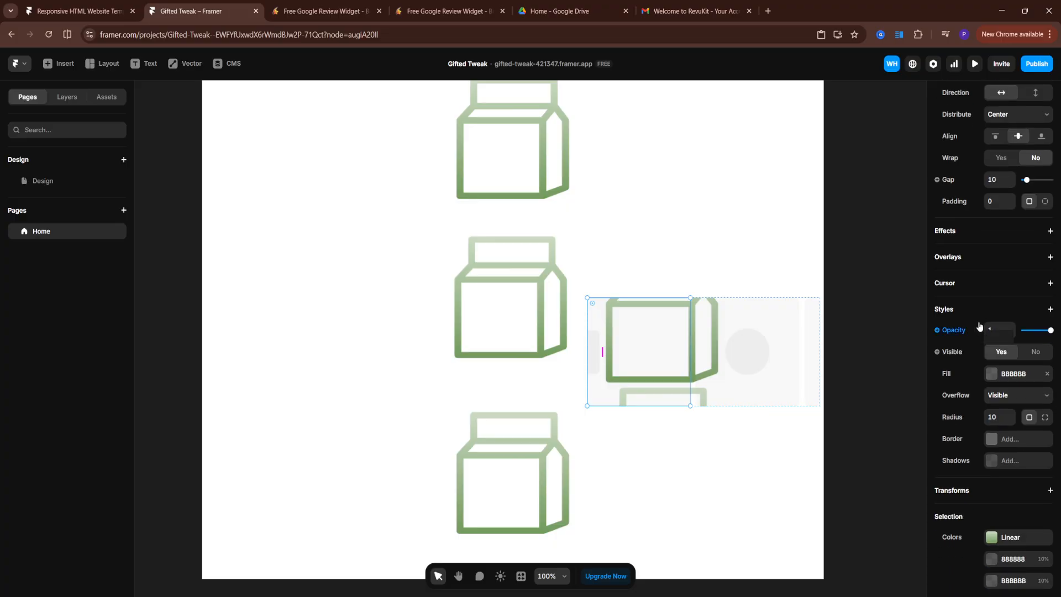
{"action": "scroll", "coordinate": [981, 323], "scroll_direction": "down", "scroll_amount": 1}
{"action": "scroll", "coordinate": [988, 313], "scroll_direction": "down", "scroll_amount": 1}
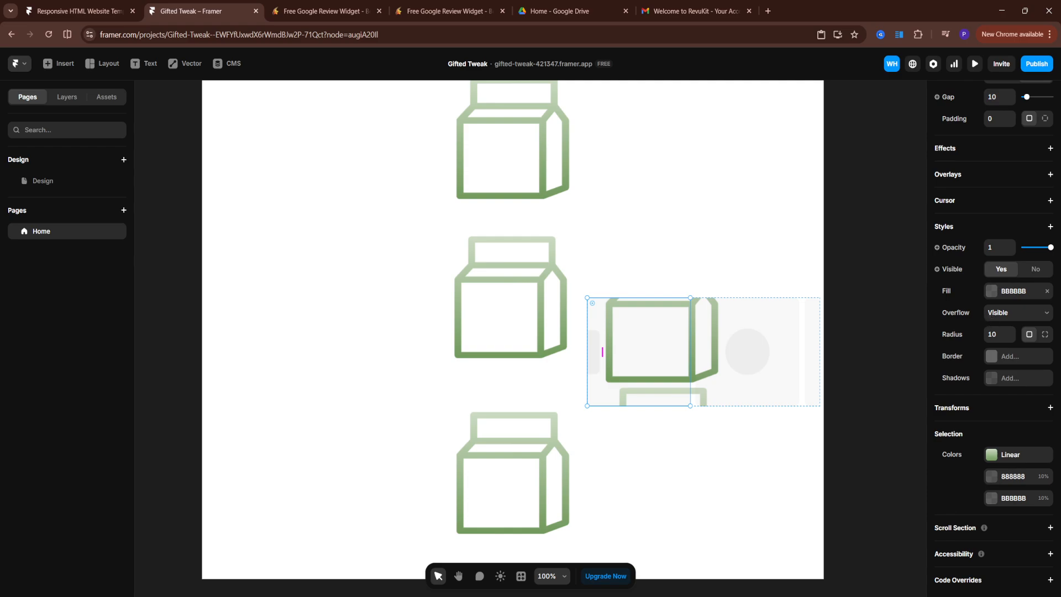
{"action": "scroll", "coordinate": [972, 283], "scroll_direction": "up", "scroll_amount": 5}
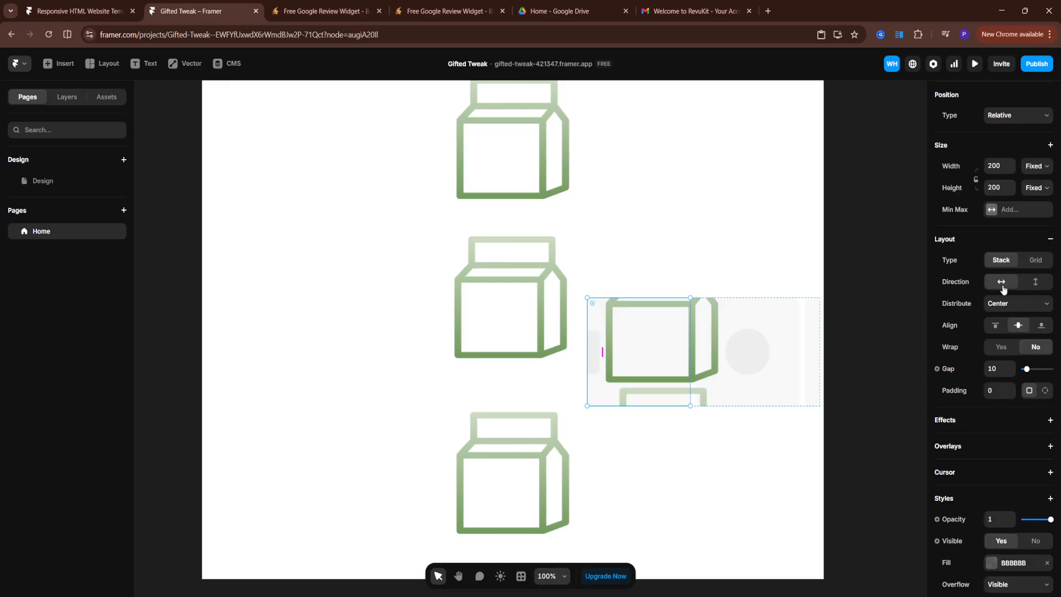
{"action": "scroll", "coordinate": [1004, 296], "scroll_direction": "up", "scroll_amount": 2}
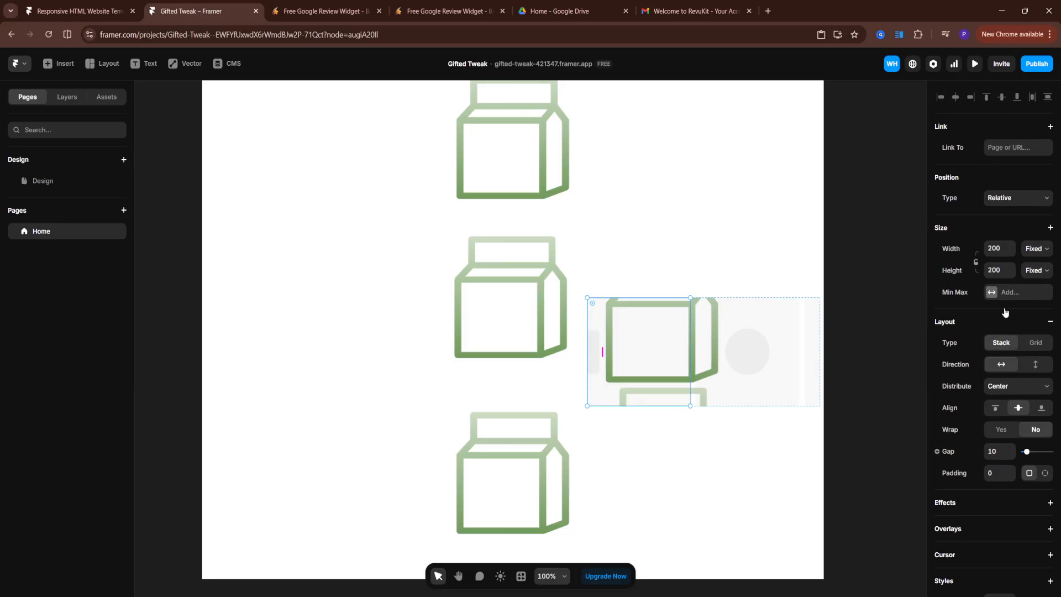
{"action": "left_click", "coordinate": [1037, 198]}
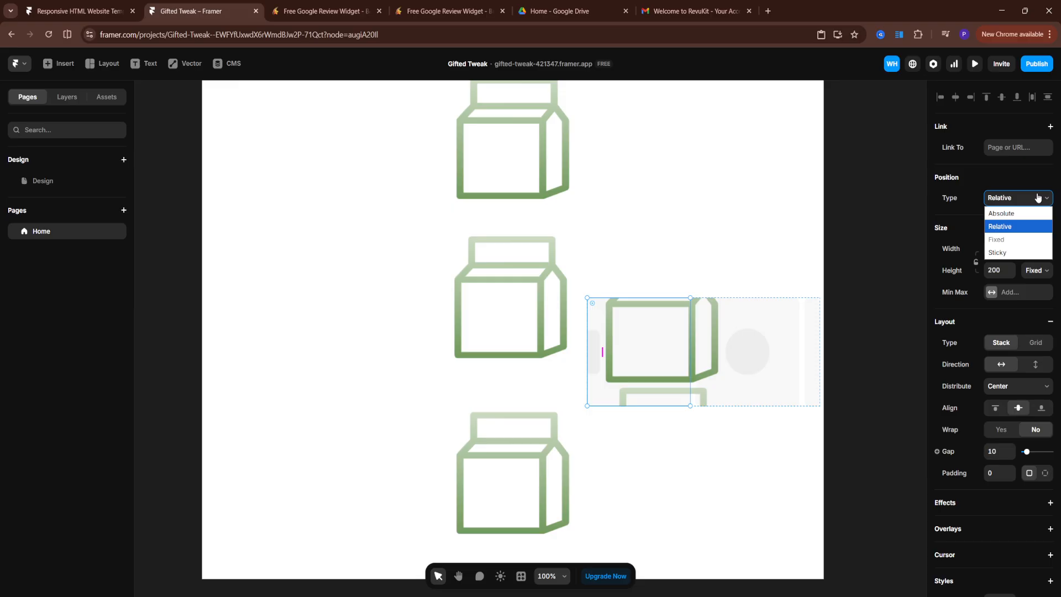
{"action": "left_click", "coordinate": [1038, 197]}
{"action": "scroll", "coordinate": [1011, 293], "scroll_direction": "down", "scroll_amount": 1}
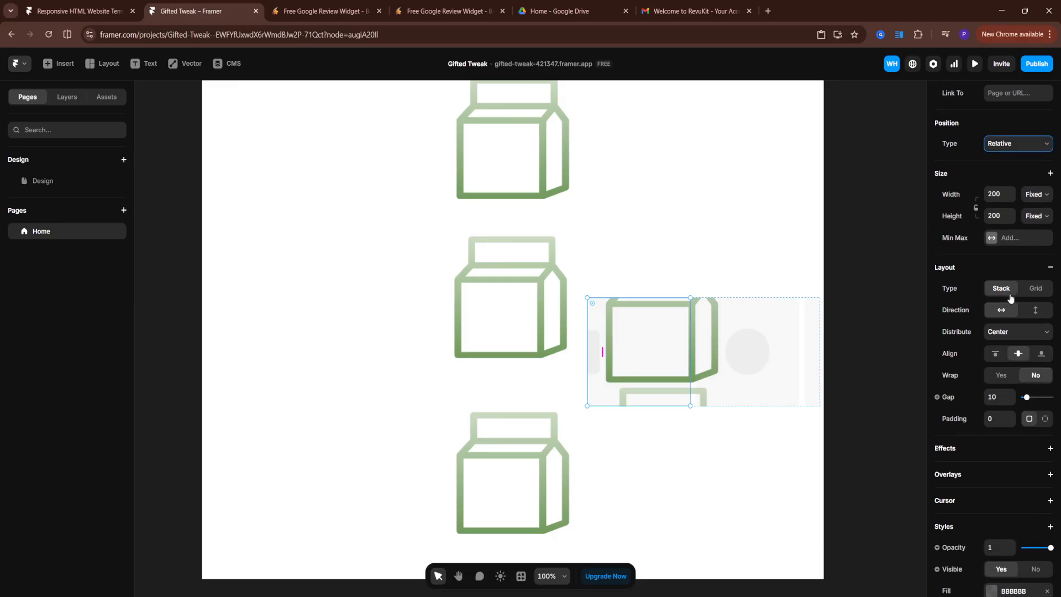
{"action": "scroll", "coordinate": [1011, 298], "scroll_direction": "down", "scroll_amount": 2}
{"action": "scroll", "coordinate": [1010, 299], "scroll_direction": "down", "scroll_amount": 1}
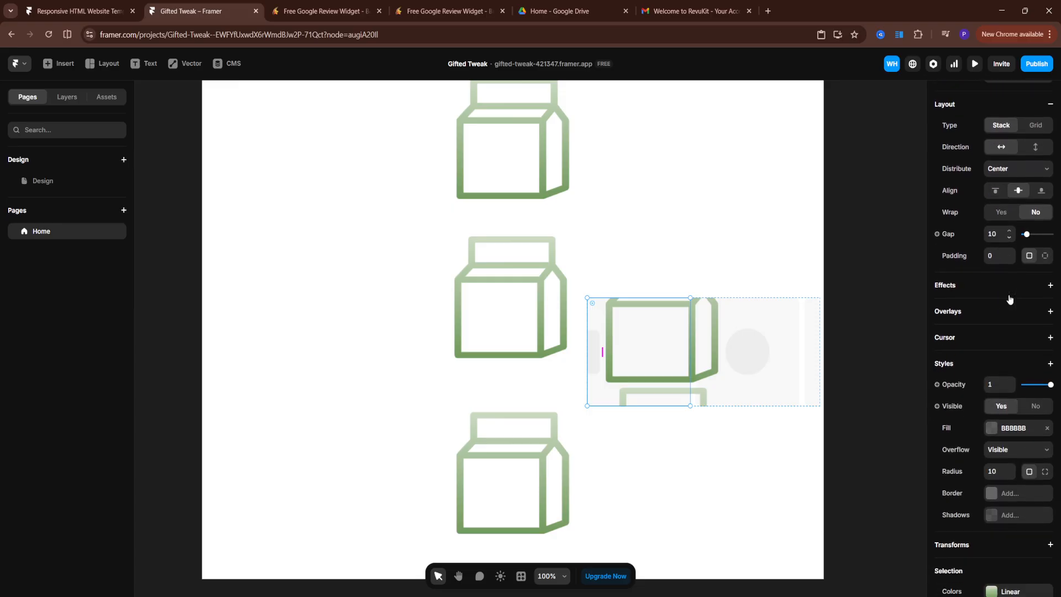
{"action": "scroll", "coordinate": [1010, 299], "scroll_direction": "down", "scroll_amount": 2}
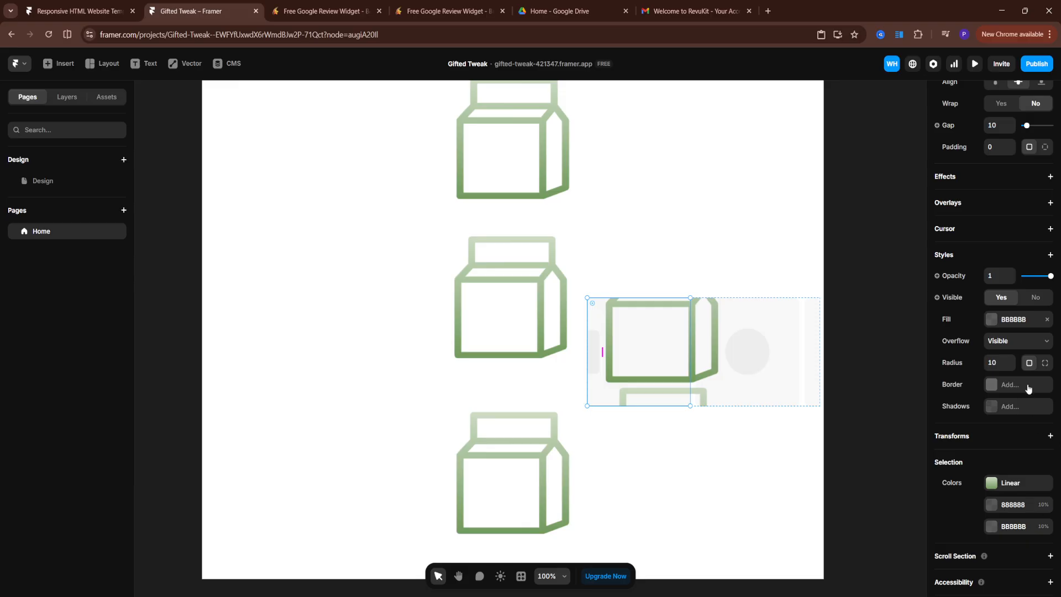
{"action": "scroll", "coordinate": [1028, 389], "scroll_direction": "up", "scroll_amount": 5}
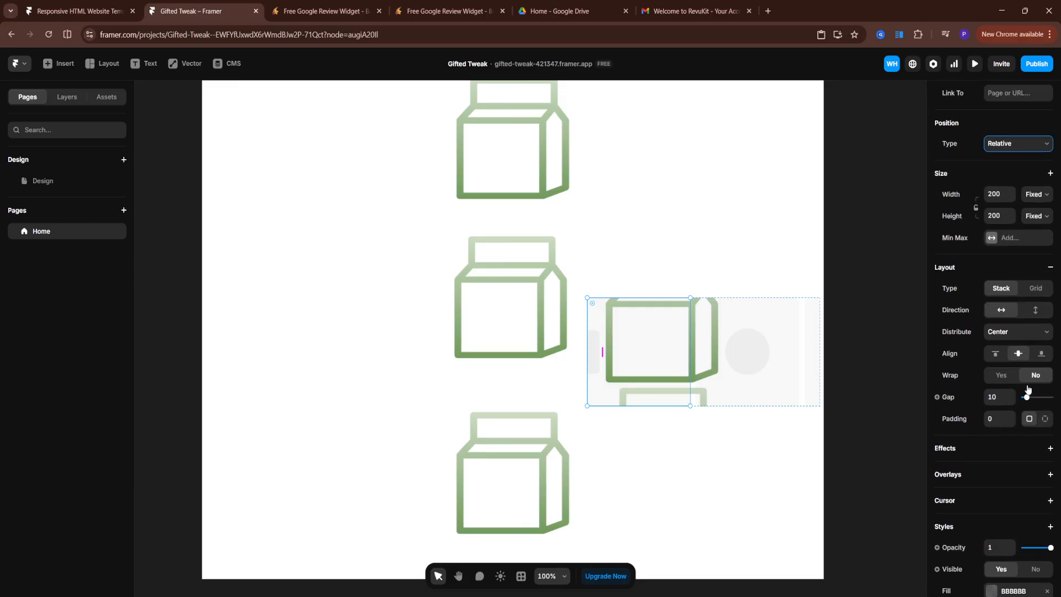
{"action": "scroll", "coordinate": [1028, 388], "scroll_direction": "up", "scroll_amount": 1}
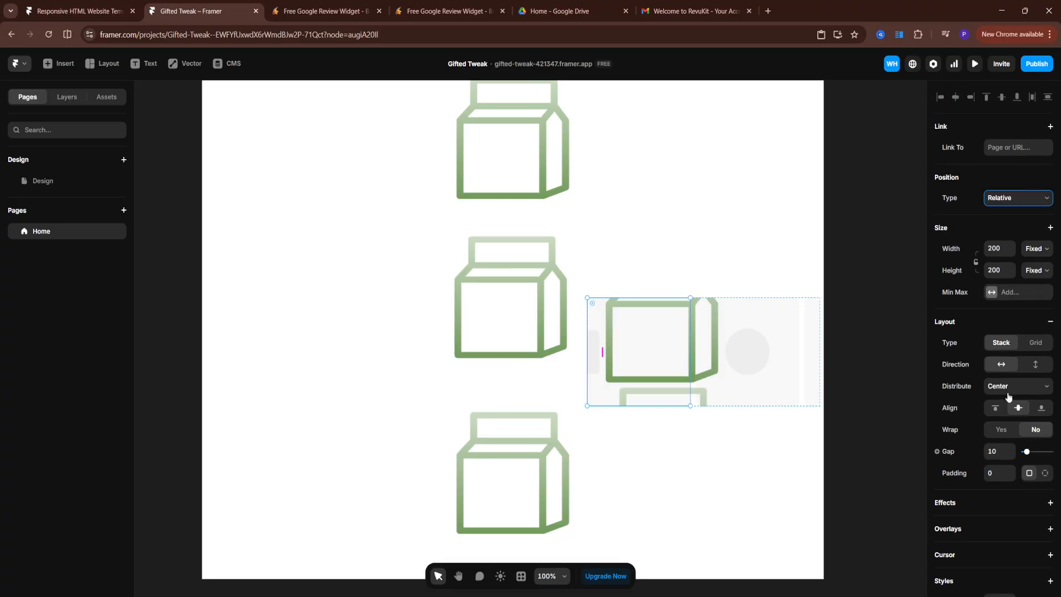
{"action": "scroll", "coordinate": [1009, 395], "scroll_direction": "down", "scroll_amount": 1}
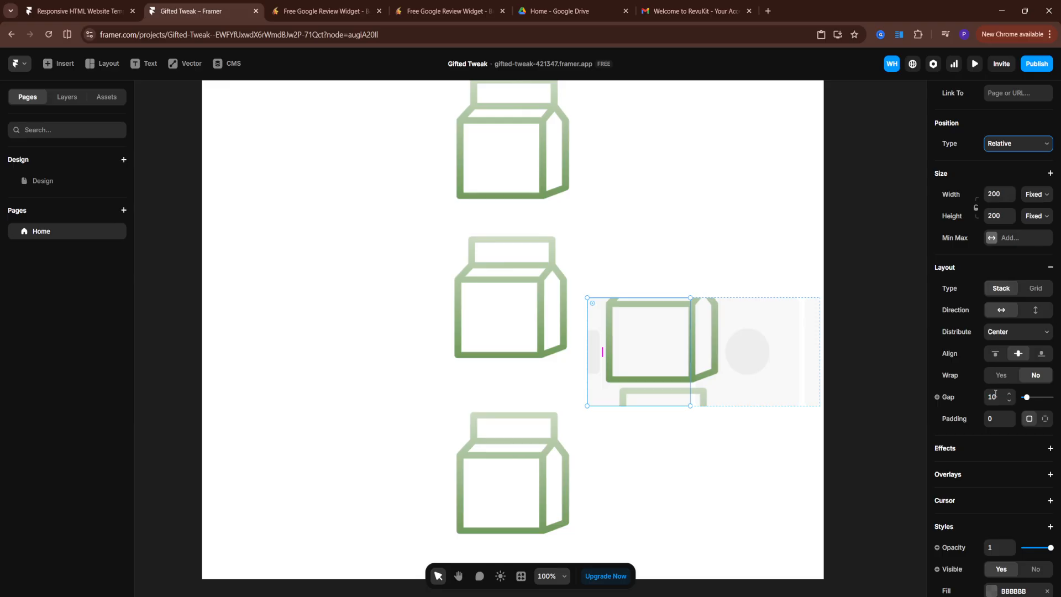
{"action": "scroll", "coordinate": [1003, 384], "scroll_direction": "down", "scroll_amount": 4}
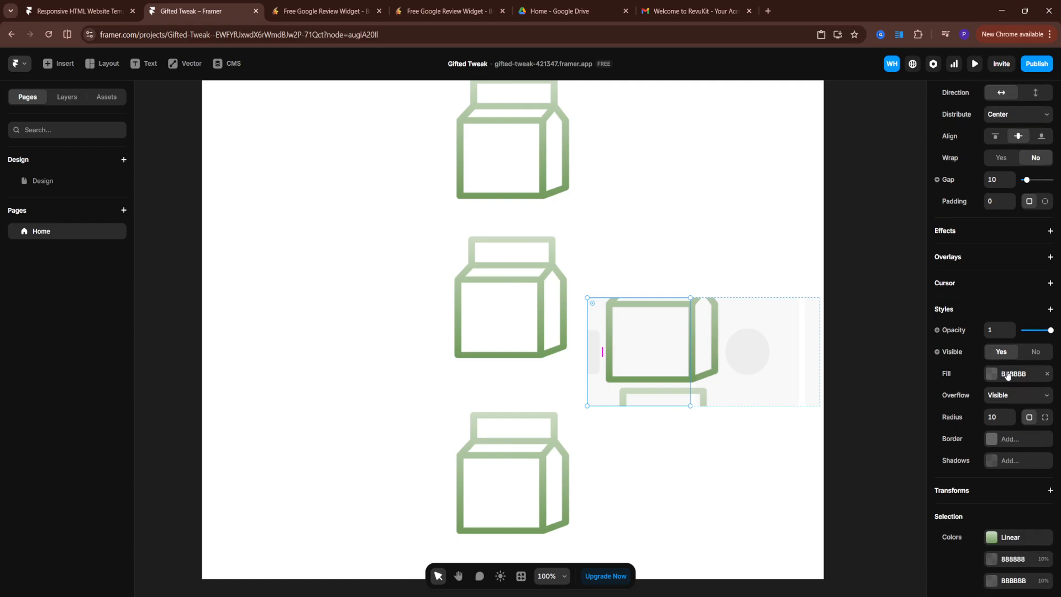
Set the Ticker's first placeholder item fill colour to E31919
{"action": "left_click", "coordinate": [1001, 375]}
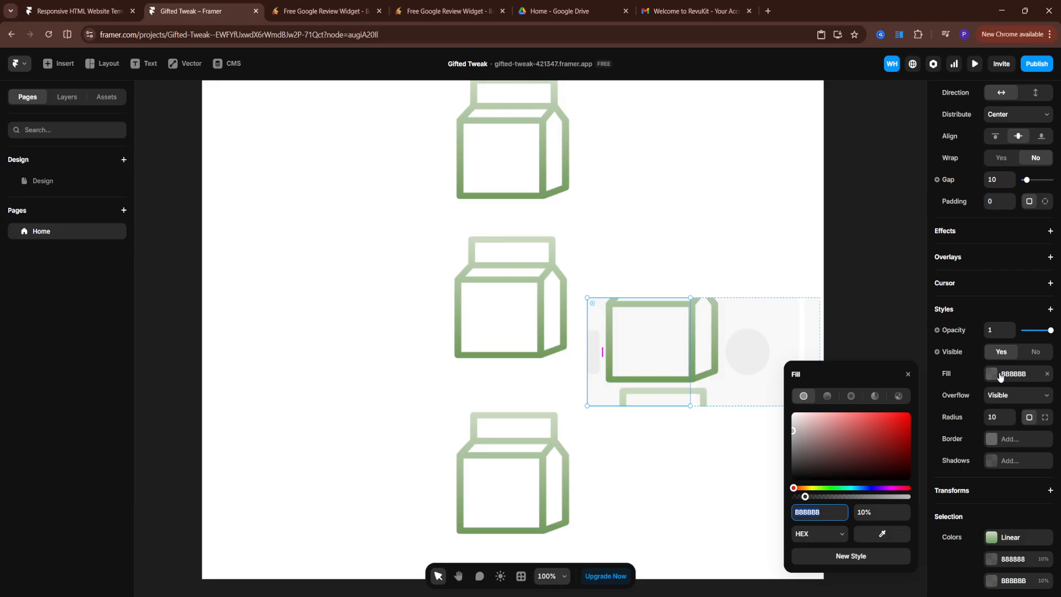
{"action": "left_click_drag", "start_coordinate": [857, 442], "coordinate": [900, 423]}
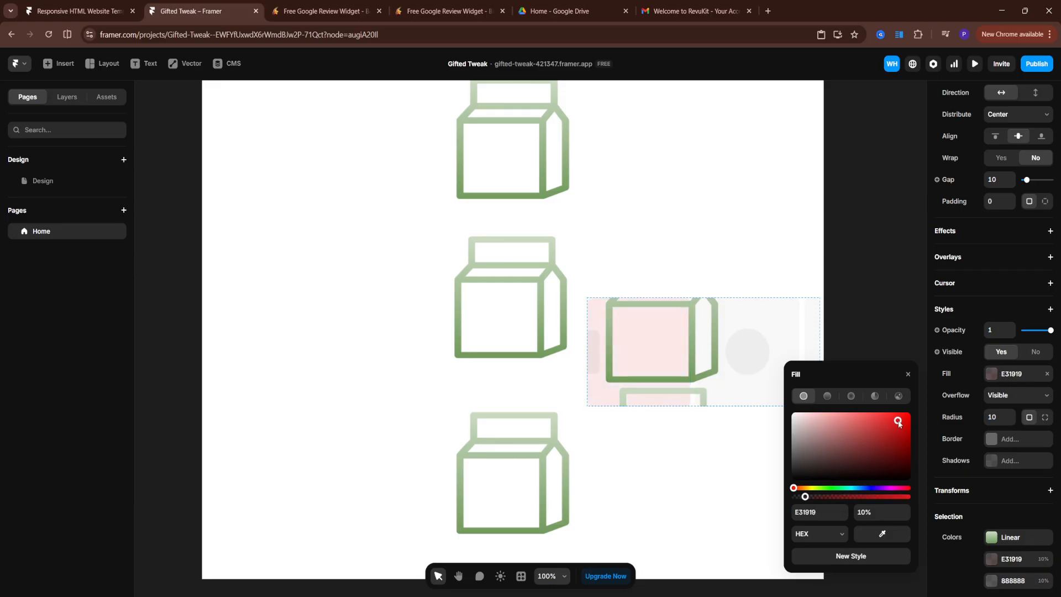
{"action": "left_click", "coordinate": [883, 330]}
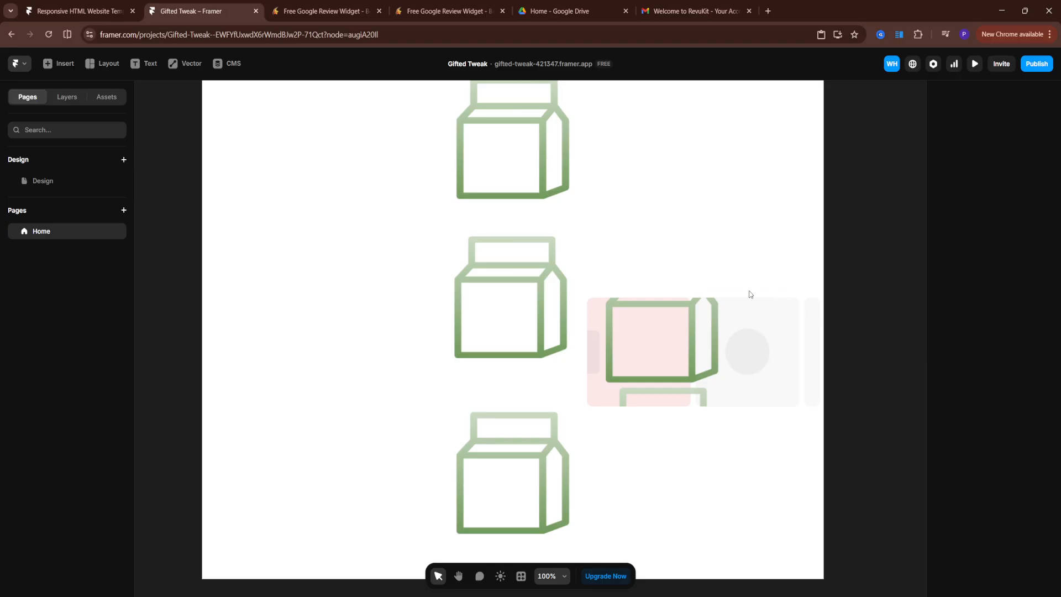
Select the icon stack frame and add a Scroll Section to it
{"action": "left_click", "coordinate": [717, 315]}
{"action": "left_click", "coordinate": [652, 333]}
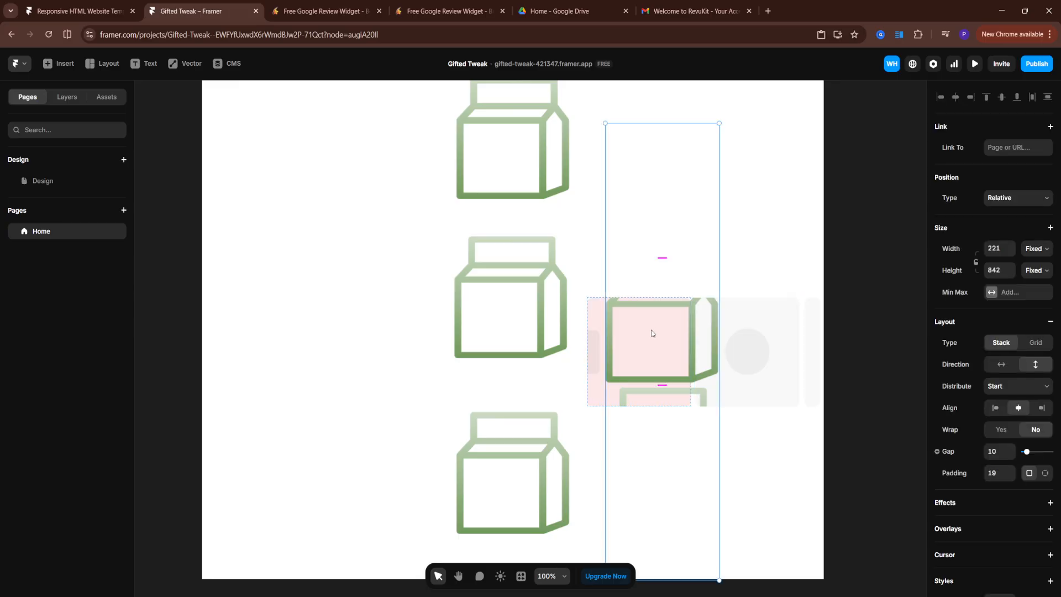
{"action": "scroll", "coordinate": [1027, 204], "scroll_direction": "down", "scroll_amount": 5}
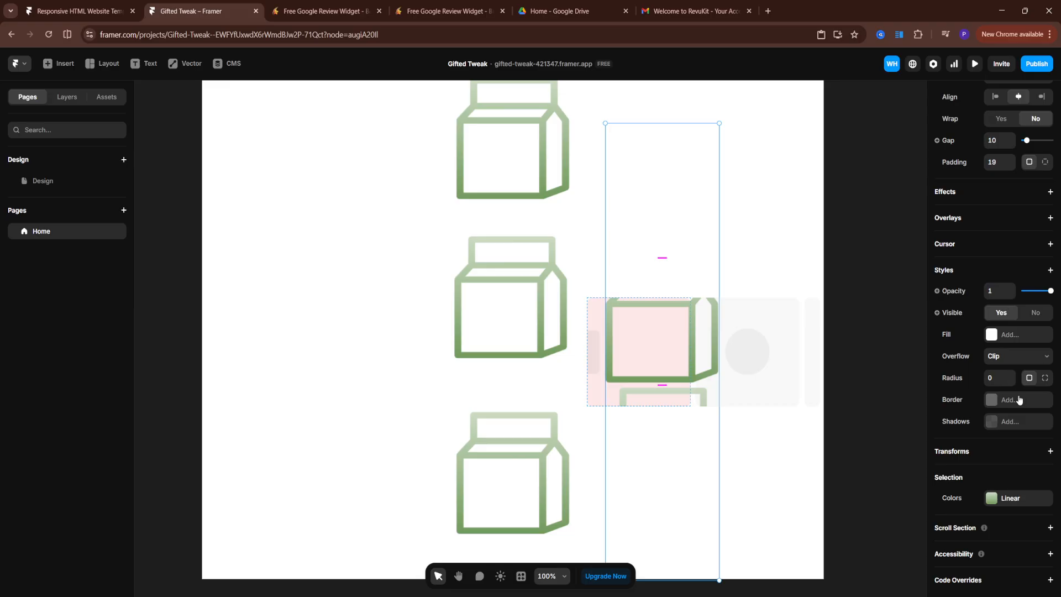
{"action": "left_click", "coordinate": [1009, 530]}
{"action": "scroll", "coordinate": [1008, 550], "scroll_direction": "down", "scroll_amount": 1}
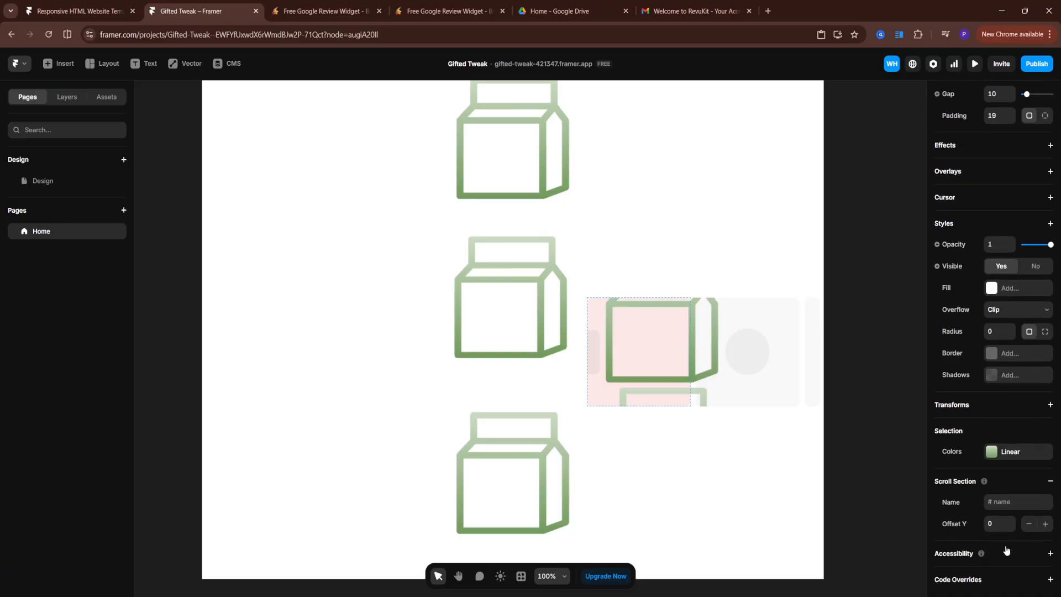